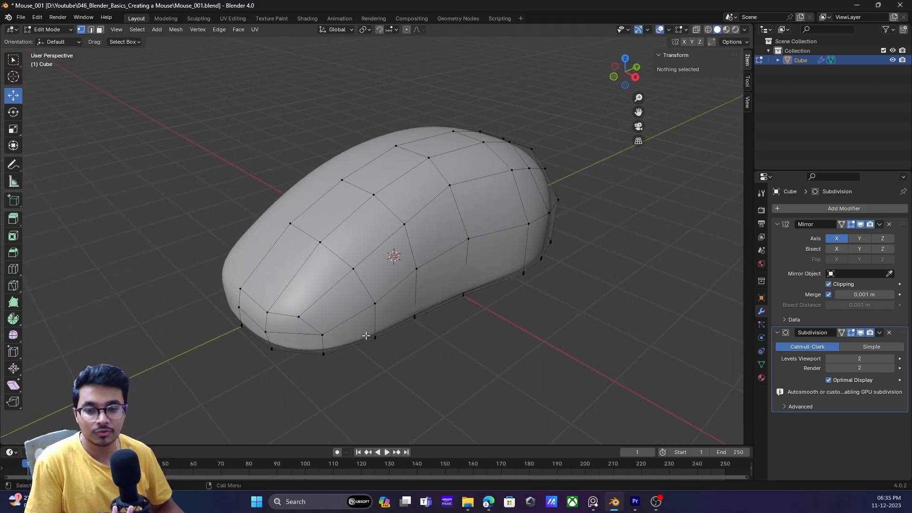
- Try to move the side vertices of the mouse body outward along X, and undo the change
middle_click_drag(385, 323, 467, 144)
middle_click_drag(501, 230, 427, 233, "shift")
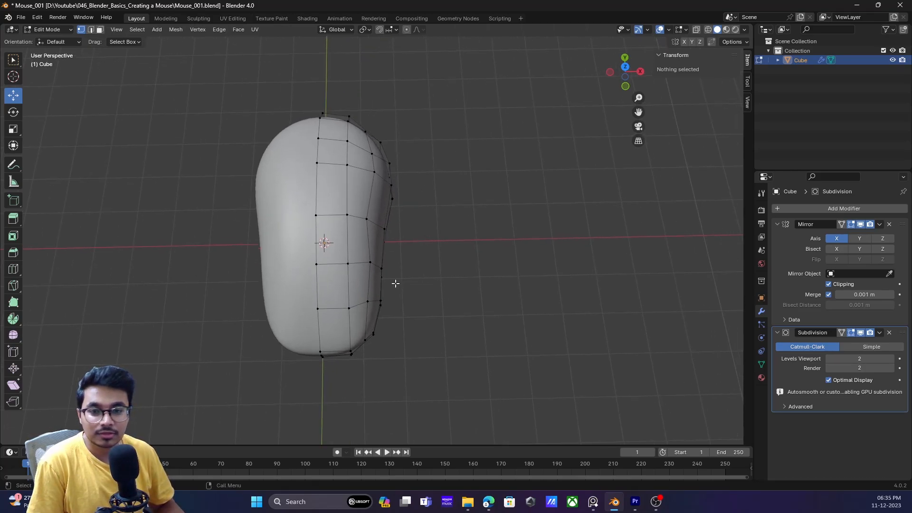
mouse_move(406, 280)
left_mouse_down()
mouse_move(359, 371)
mouse_move(413, 364)
mouse_move(362, 299)
mouse_move(413, 280)
left_mouse_up()
scroll(396, 348, "up", 2)
mouse_move(417, 332)
middle_mouse_down()
mouse_move(381, 297)
mouse_move(378, 330)
mouse_move(403, 343)
mouse_move(407, 220)
mouse_move(377, 227)
mouse_move(448, 309)
mouse_move(427, 320)
middle_mouse_up()
key("ctrl+z")
key("ctrl+z")
key("ctrl+z")
- Show the mesh as see-through wireframe and move the side vertices just ahead of mid-length slightly outward along X
key("x")
key("x")
left_click(493, 313)
key("z")
key("z")
left_click(444, 315)
key("z")
left_click(285, 326)
left_click_drag(432, 284, 351, 394)
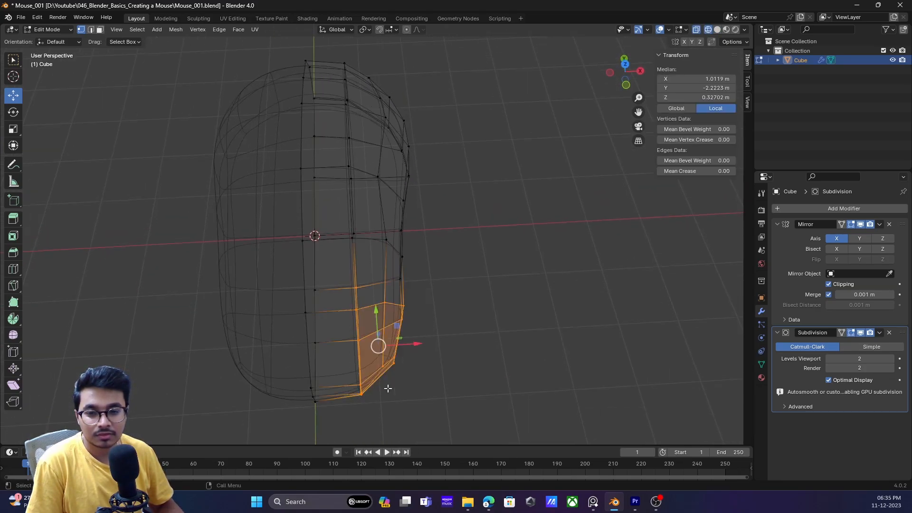
left_click_drag(409, 343, 343, 291)
middle_click_drag(342, 290, 413, 268)
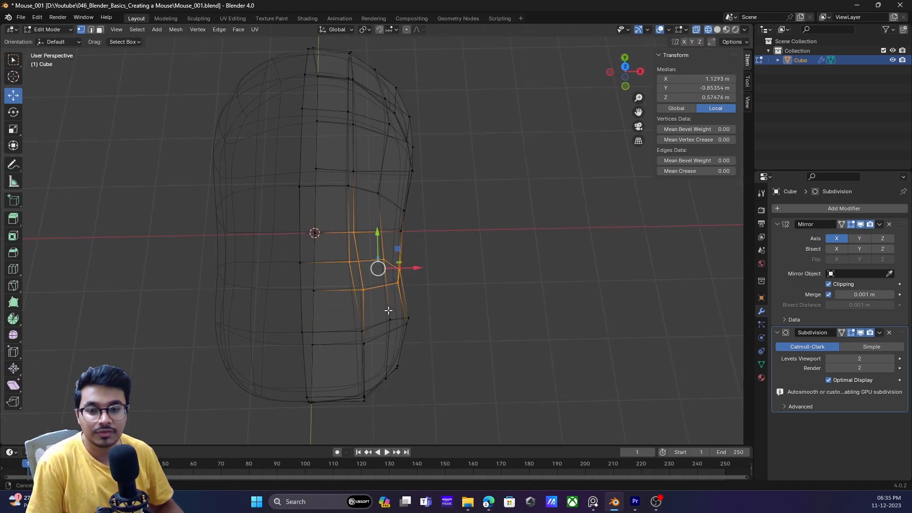
left_click_drag(416, 266, 421, 266)
- Nudge the side vertices near mid-length outward along X and return to solid shading in Object Mode
key("shift+z")
left_click_drag(413, 201, 364, 243)
key("z")
left_click_drag(450, 207, 368, 243)
key("z")
left_click(437, 252)
left_click_drag(430, 224, 432, 225)
key("Tab")
- Select the horizontal edge loop running around the mouse's side and scale it down along Z to flatten it
middle_click_drag(433, 225, 329, 281)
scroll(417, 284, "up", 3)
left_click(378, 278)
scroll(378, 277, "up", 1)
key("Tab")
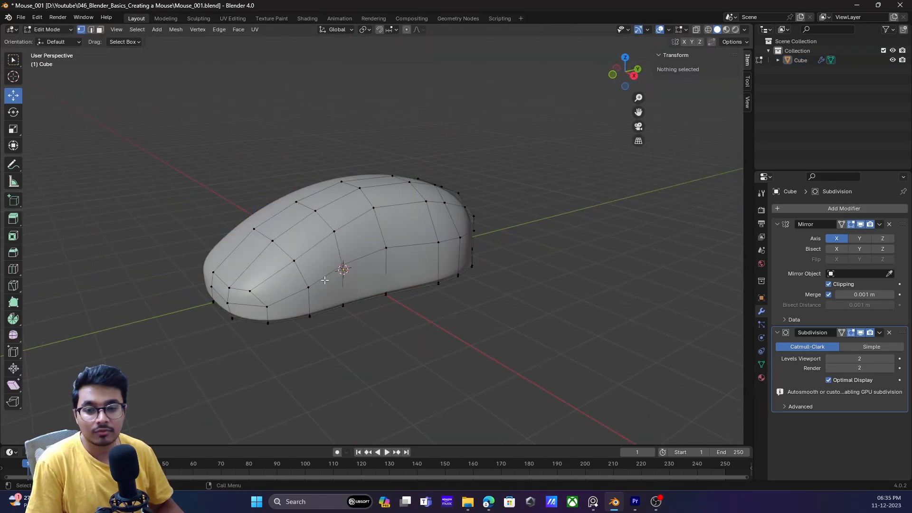
left_click(324, 280, "alt")
middle_click_drag(394, 340, 362, 303)
left_click(406, 338)
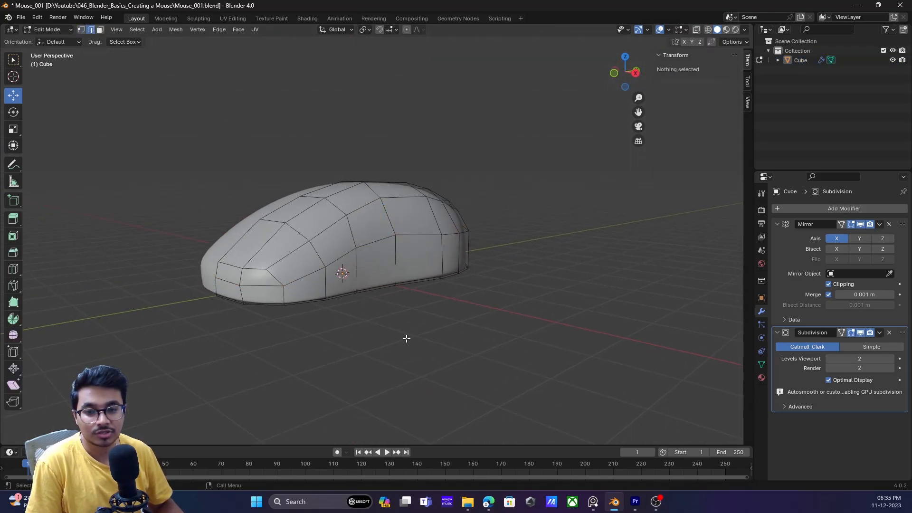
left_click(337, 260, "alt")
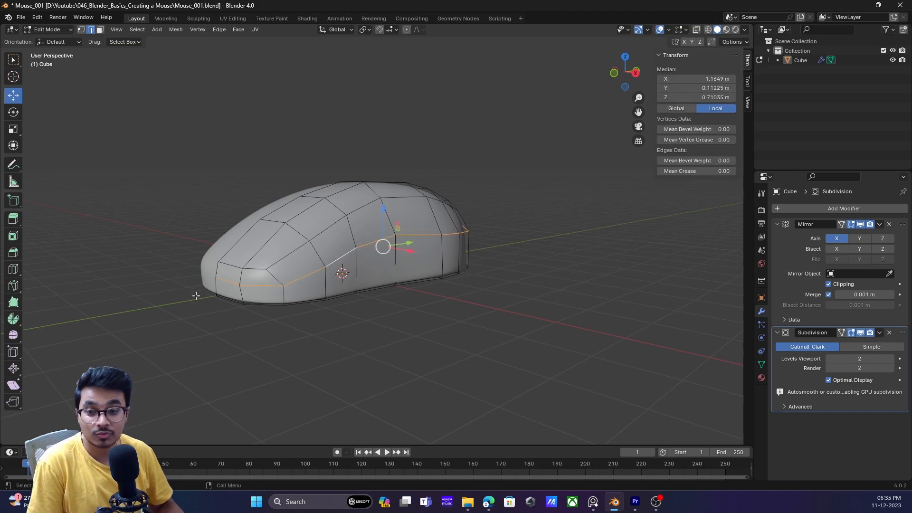
middle_click_drag(253, 260, 178, 259)
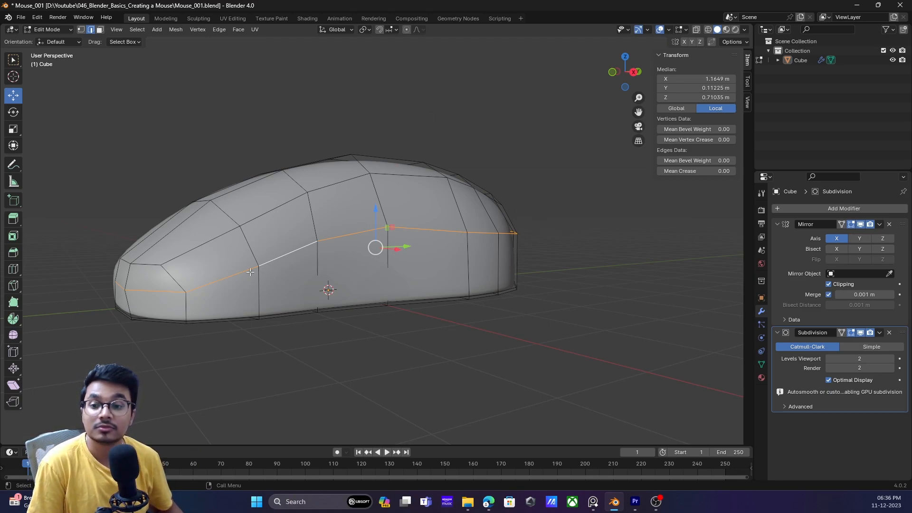
middle_click_drag(269, 245, 414, 259)
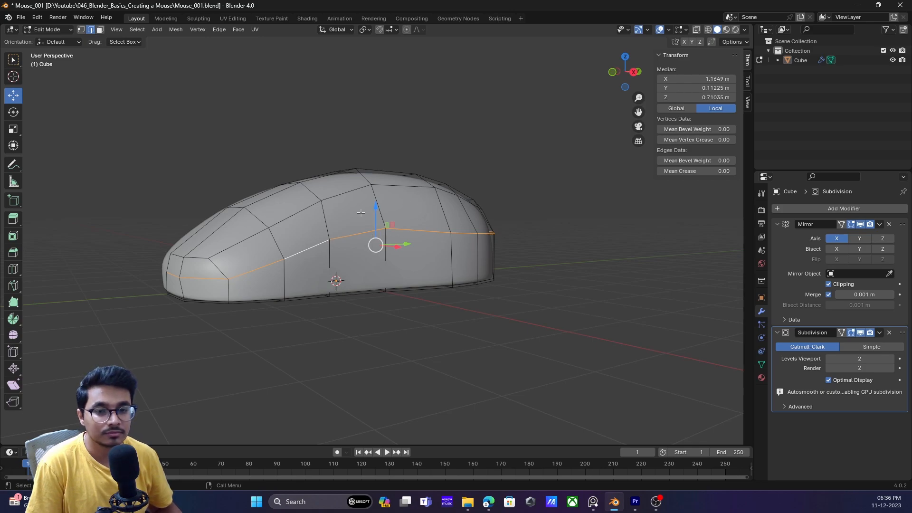
middle_click_drag(381, 244, 378, 240)
key("shift+space")
key("s")
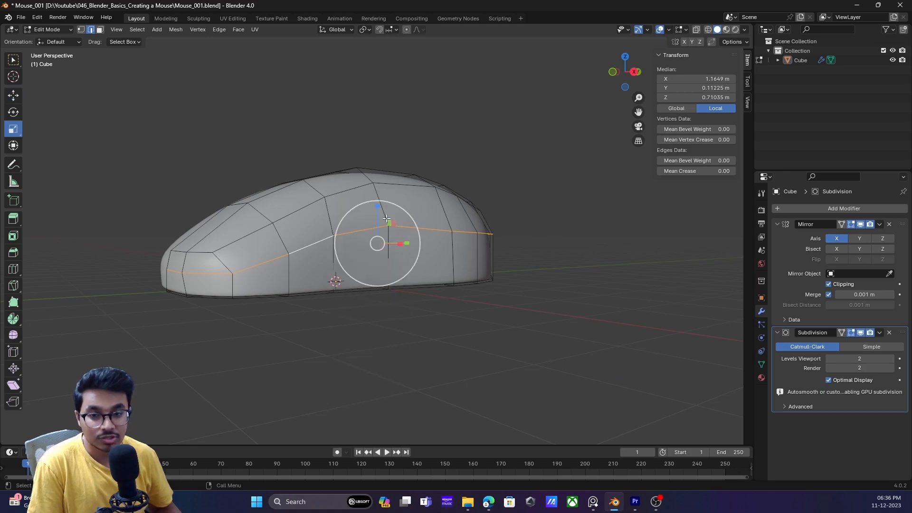
mouse_move(377, 207)
left_mouse_down()
mouse_move(375, 232)
mouse_move(378, 225)
left_mouse_up()
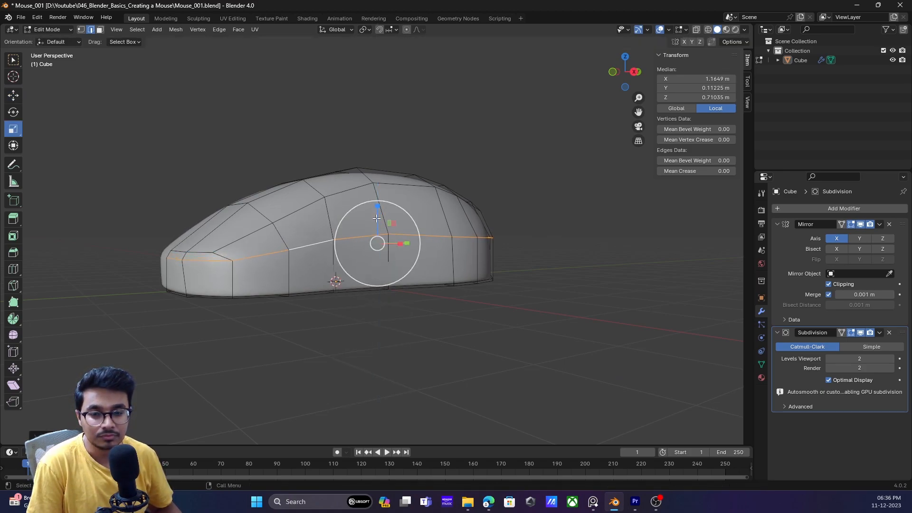
- Fine-tune the height of the flattened side edge loop by moving it along Z, and deselect it
key("shift+space")
key("g")
left_click_drag(373, 206, 375, 212)
middle_click_drag(374, 213, 453, 216)
left_click_drag(370, 207, 370, 204)
left_click(625, 199)
- Select the upper edges at the mouse's nose and adjust their height along Z to reshape the front
middle_click_drag(451, 242, 393, 274)
key("Tab")
left_click(389, 289)
key("Tab")
key("Tab")
key("Tab")
left_click(403, 269)
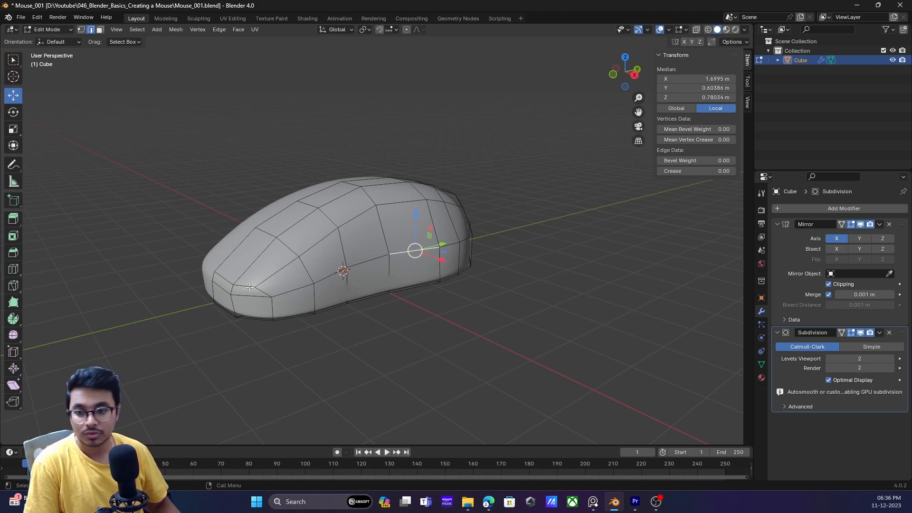
left_click(225, 285, "shift")
left_click_drag(260, 274, 236, 238)
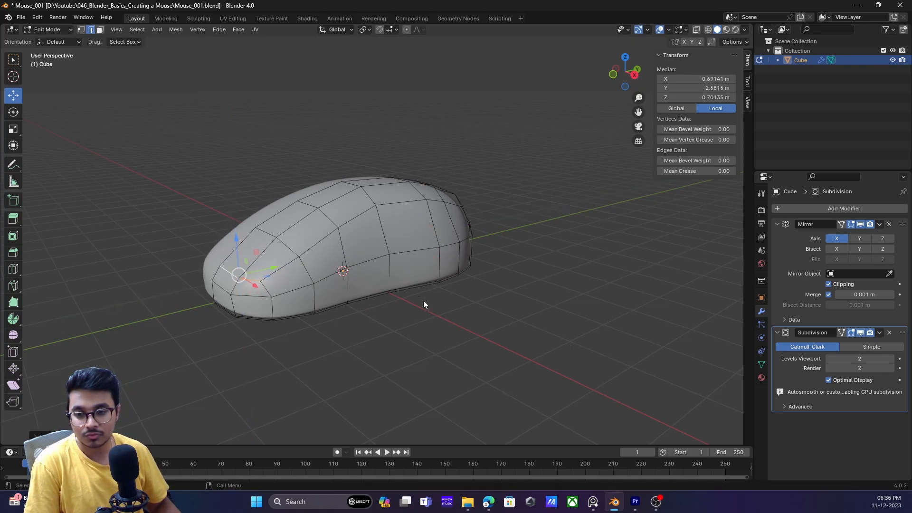
- Examine the overall smoothed shape of the mouse body in Object Mode from several angles
key("Tab")
left_click(386, 298)
scroll(328, 284, "down", 2)
middle_click_drag(328, 284, 409, 317)
scroll(371, 321, "down", 1)
scroll(418, 301, "up", 3)
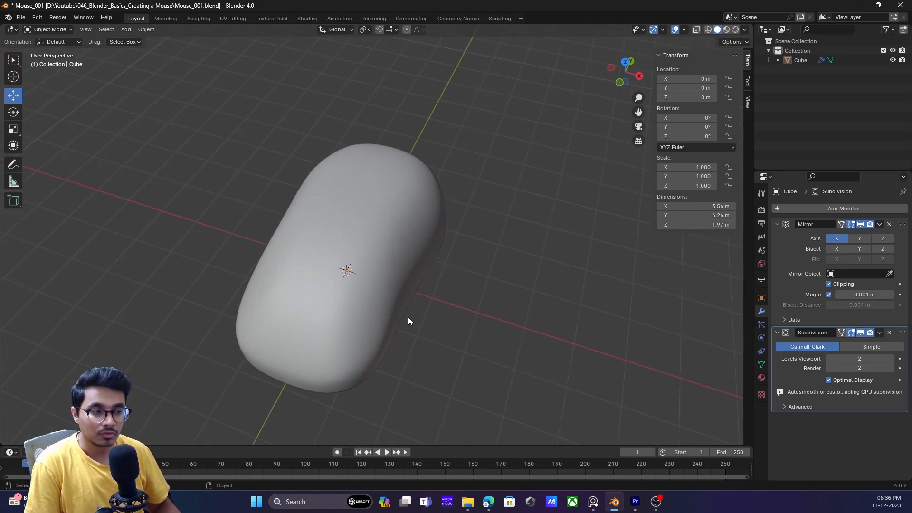
left_click(382, 299)
middle_click_drag(504, 322, 497, 309)
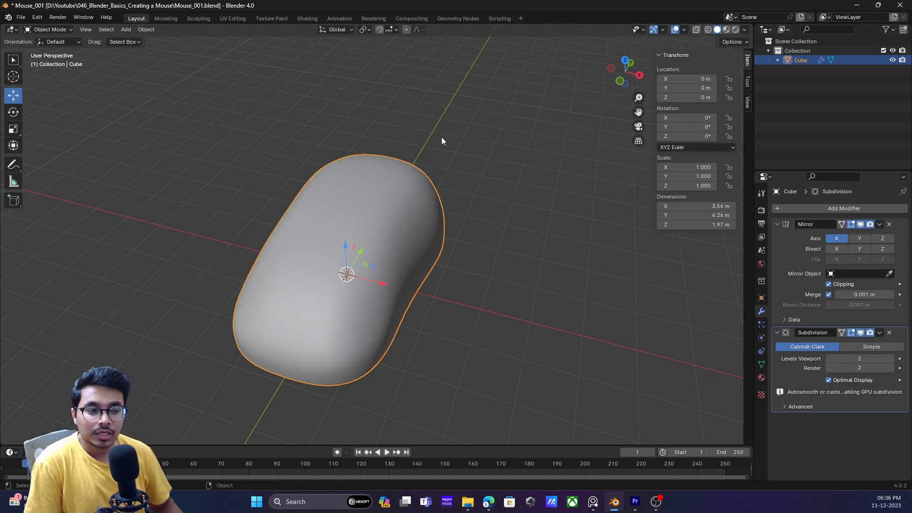
middle_click_drag(353, 302, 292, 269)
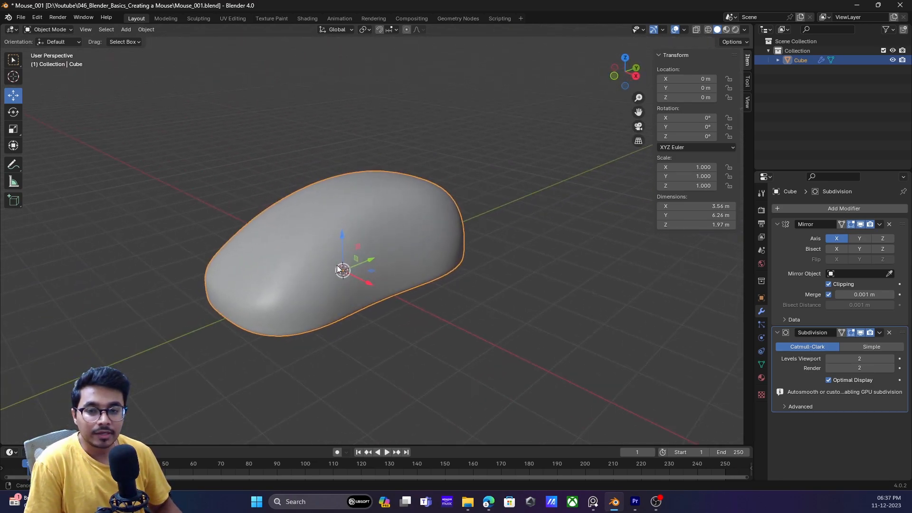
key("Tab")
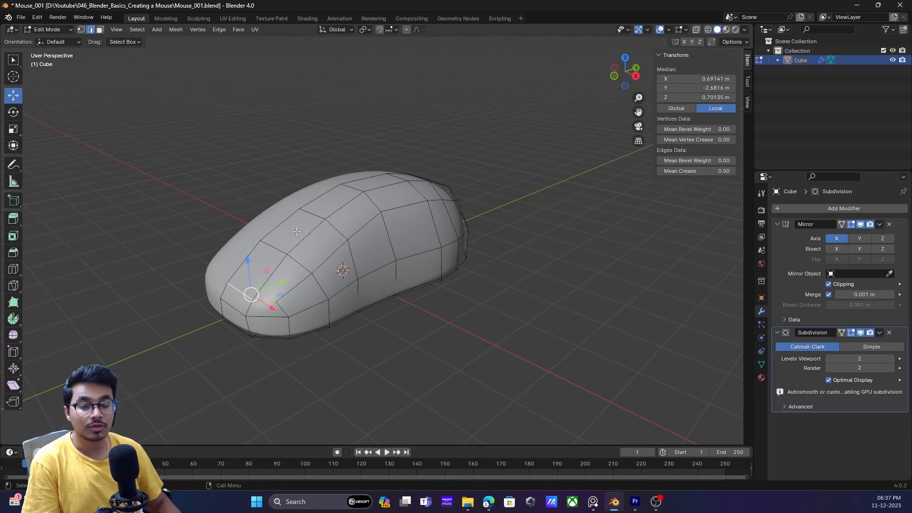
left_click(526, 277)
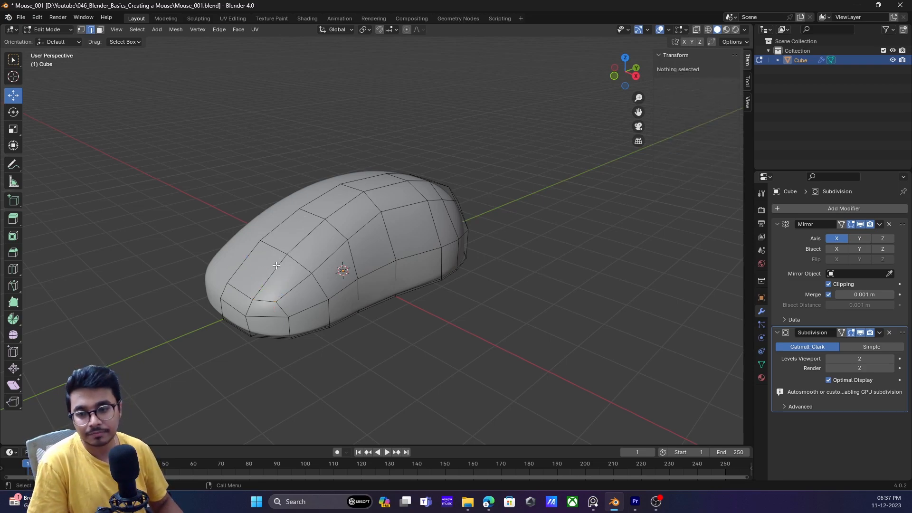
- Add two centred transverse loop cuts across the mouse body, one near the nose and one around mid-length
middle_click_drag(273, 265, 289, 284)
right_click(289, 283)
left_click(370, 241)
key("Tab")
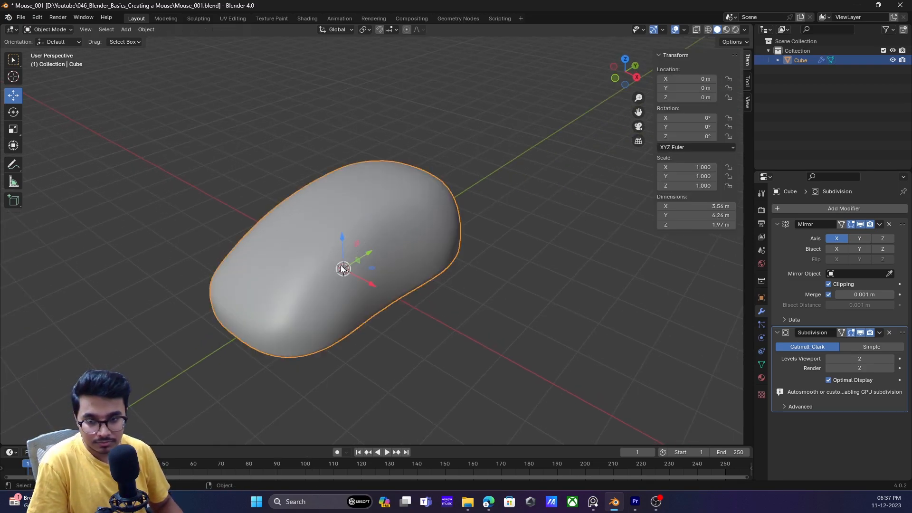
key("Tab")
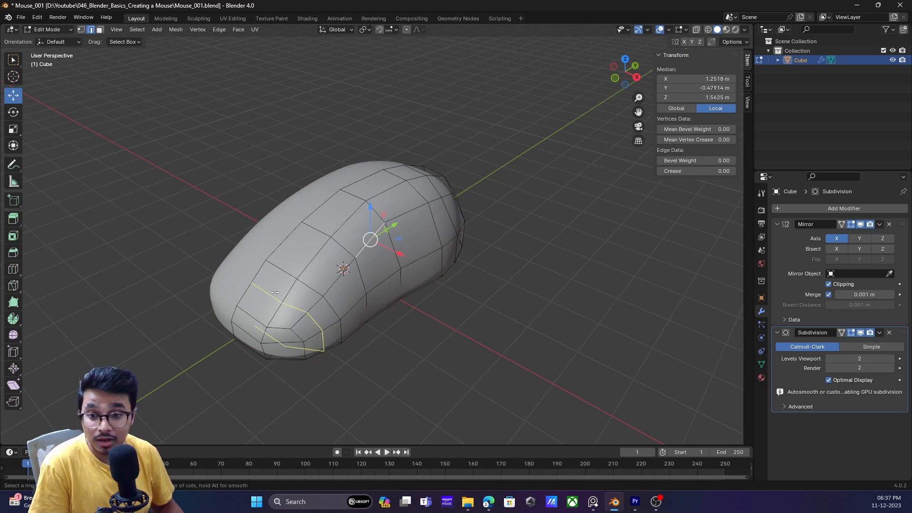
left_click(281, 285)
right_click(281, 286)
left_click(300, 243, "alt")
- Try a centred lengthwise loop cut beside the mirror line, and undo it
middle_click_drag(284, 285, 354, 311)
key("ctrl+r")
left_click(352, 309)
right_click(352, 310)
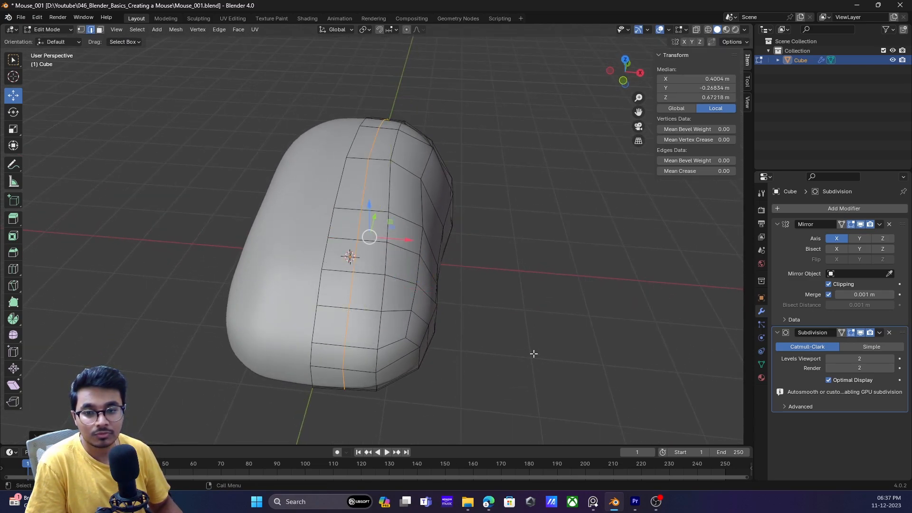
key("ctrl+z")
- Add a lengthwise loop cut beside the mirror line and slide it toward the centre by a factor of about 0.29
key("ctrl+e")
left_click(405, 220)
key("ctrl+r")
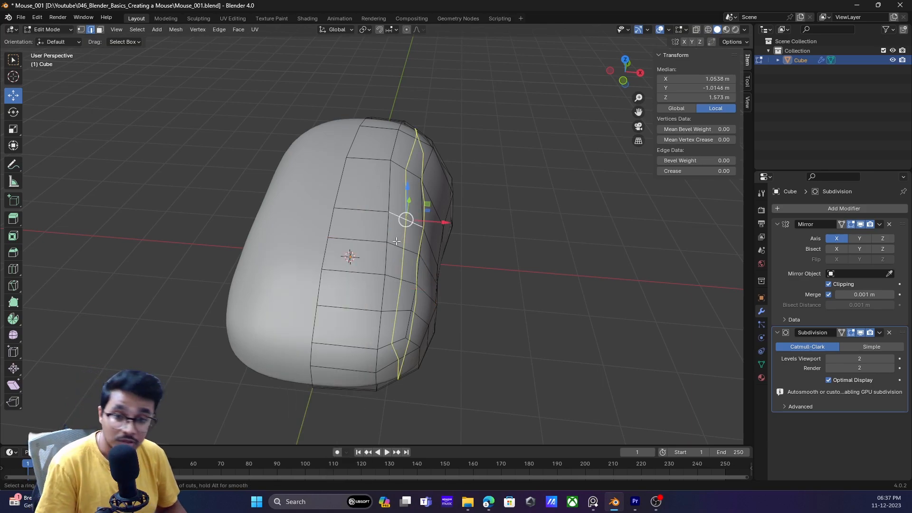
left_click(349, 277)
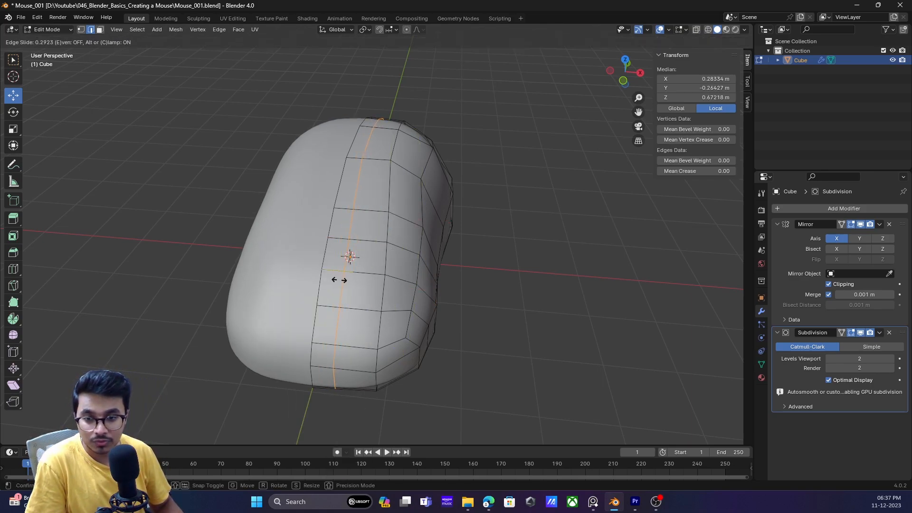
left_click(338, 280)
- Select the two narrow top faces beside the centre line near the front in face select mode
key("3")
left_click(331, 284)
middle_click_drag(331, 284, 365, 280)
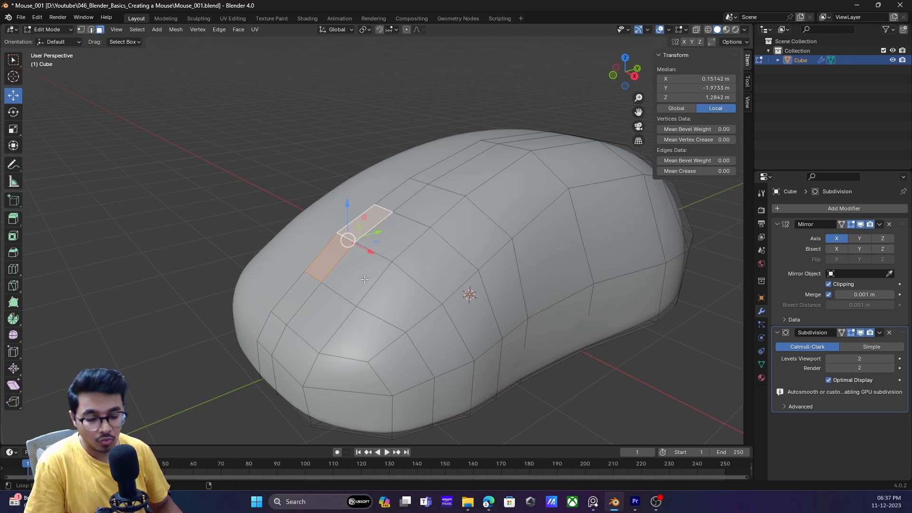
- Try Extrude Faces on the two selected faces, pulling them outward along the normal, and cancel it
key("alt+e")
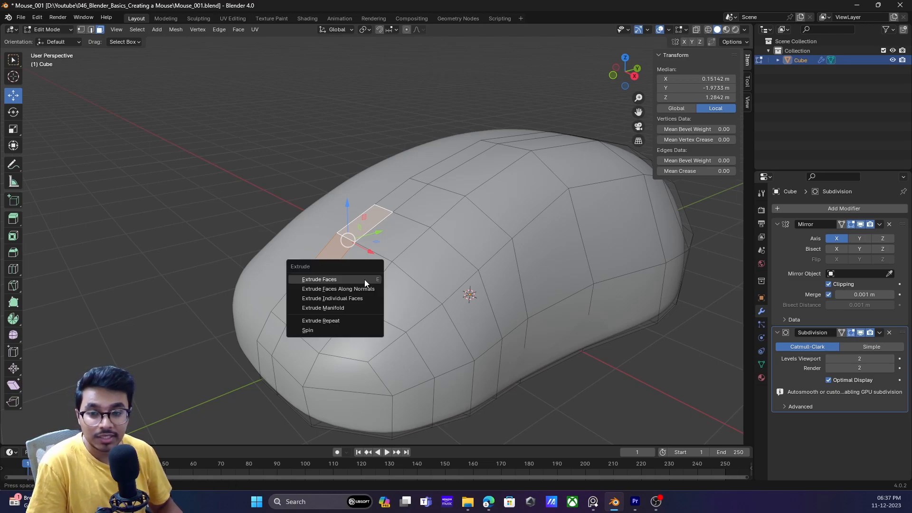
left_click(319, 279)
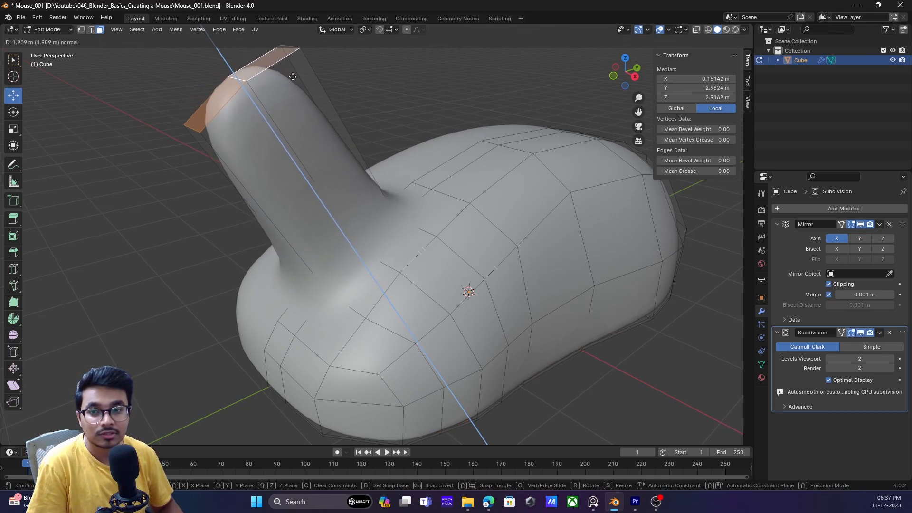
key("Escape")
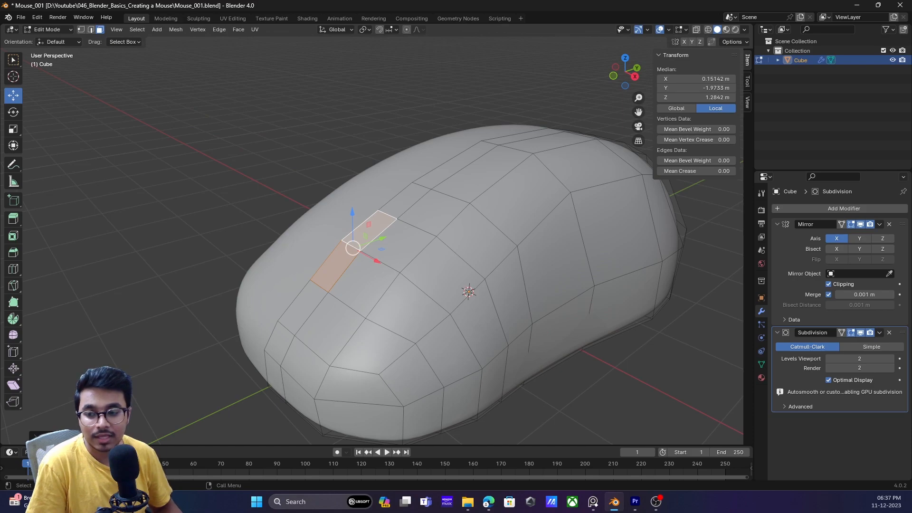
middle_click_drag(379, 343, 382, 348)
left_click(84, 347)
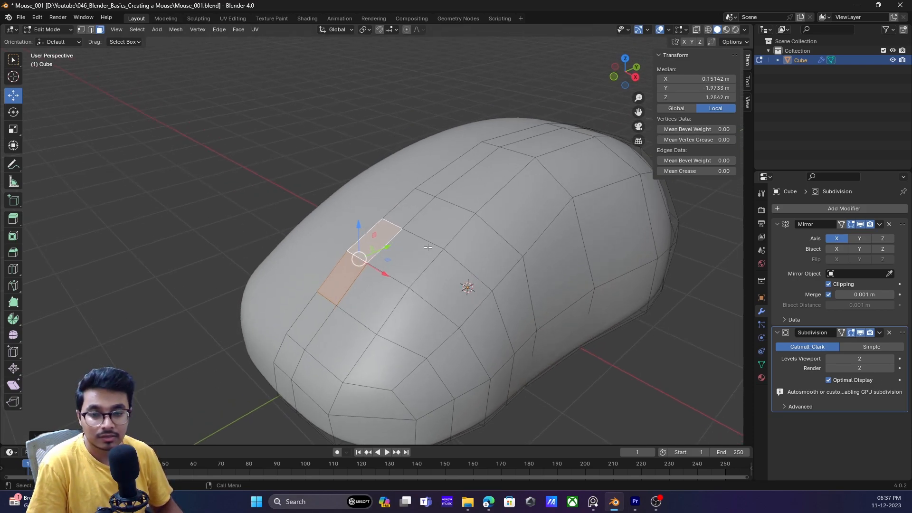
- Try extruding the two selected faces constrained to the global Z and X axes, and cancel it
key("e")
key("z")
key("x")
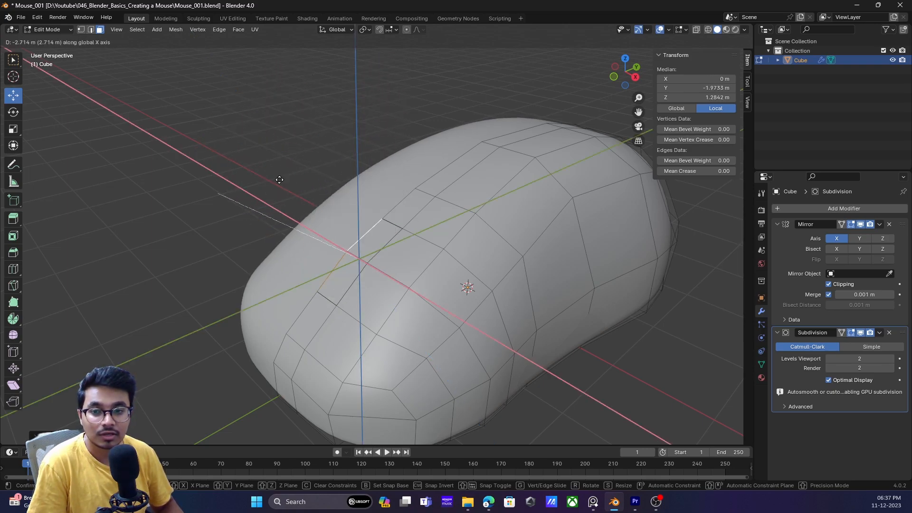
key("z")
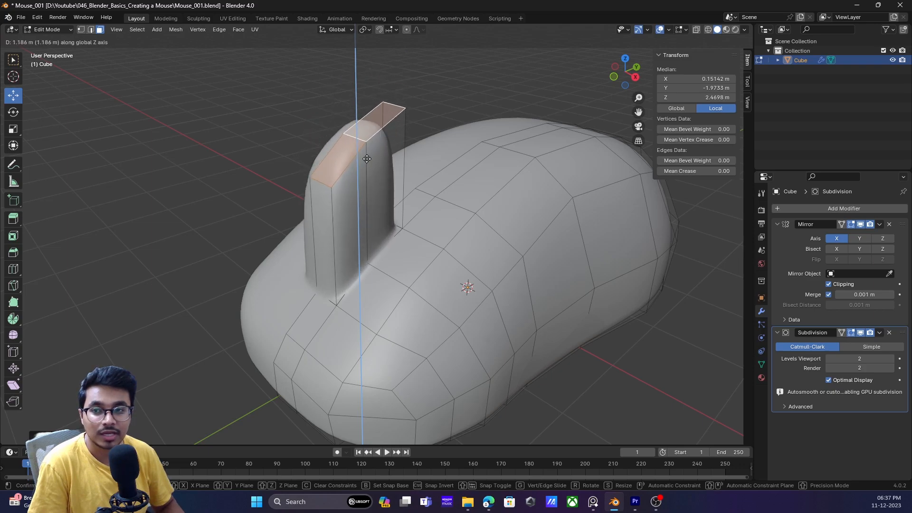
key("x")
key("z")
key("x")
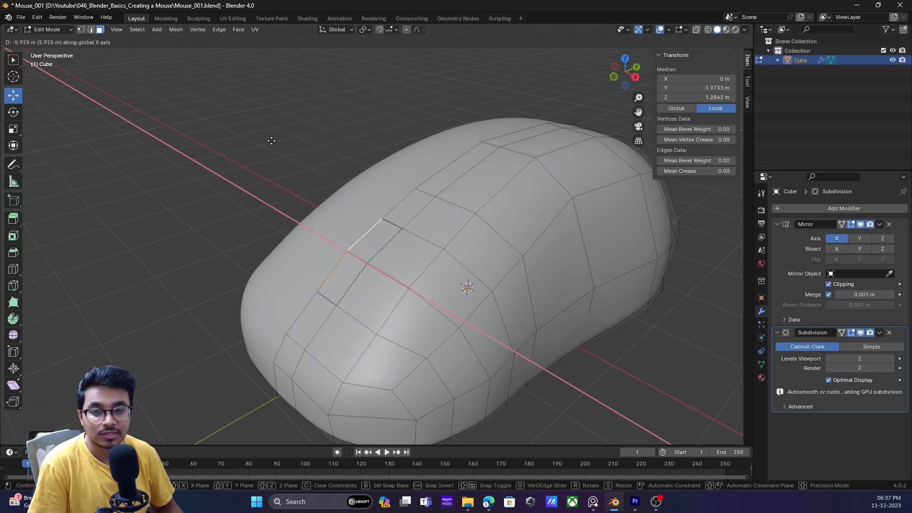
right_click(407, 189)
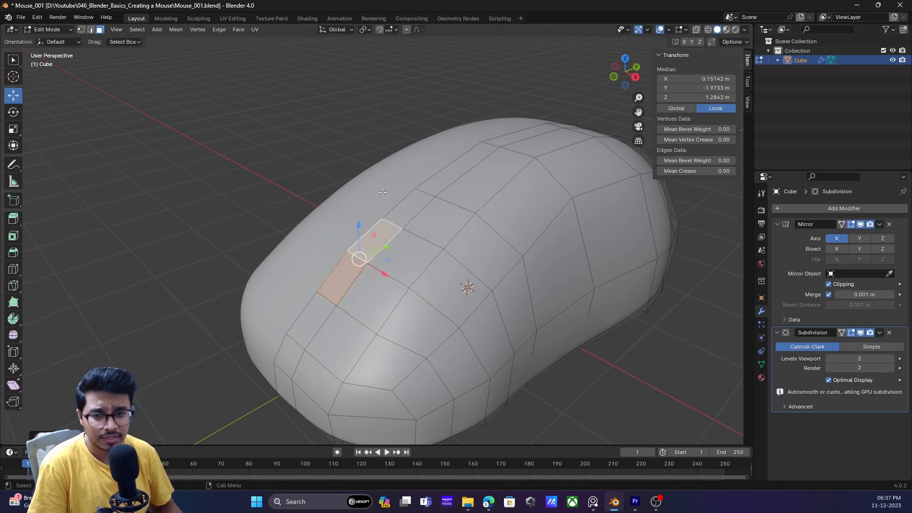
- Try Extrude Faces Along Normals on the two selected faces, pushing them inward to form a scroll-wheel slot
key("alt+e")
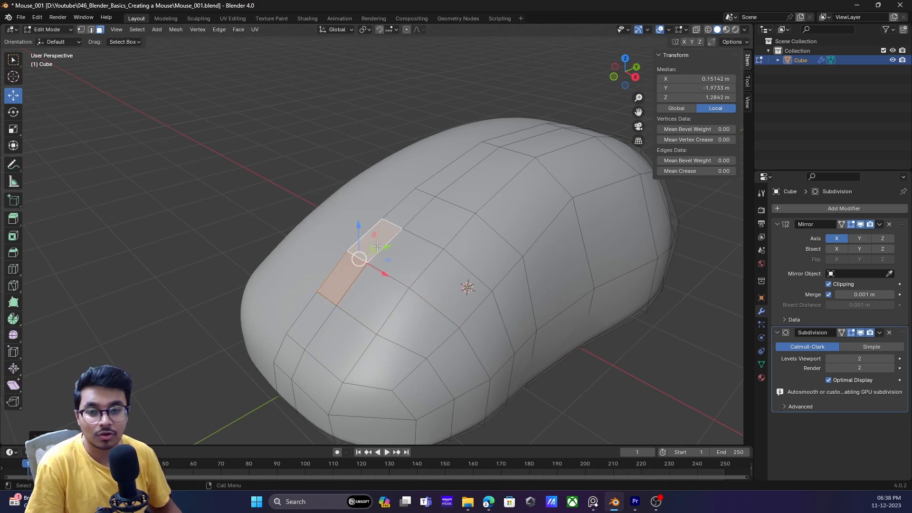
middle_click_drag(376, 249, 378, 212)
key("alt+e")
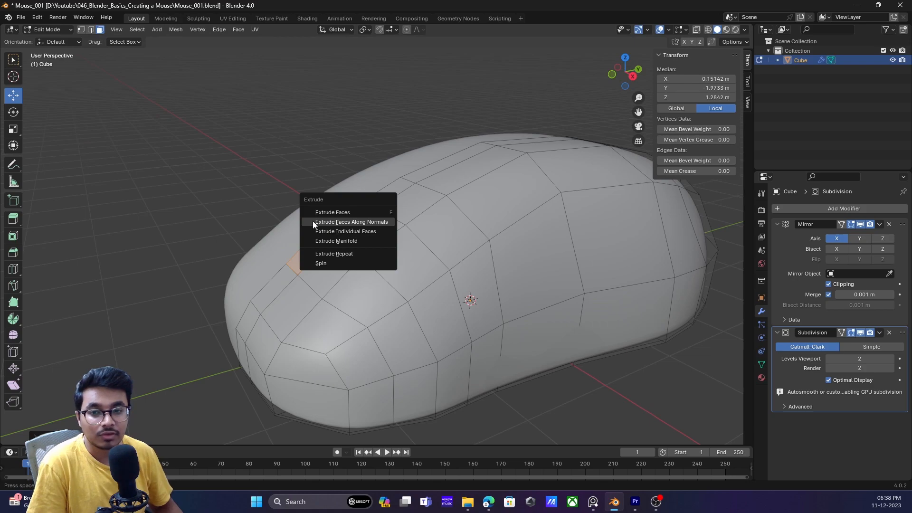
left_click(371, 222)
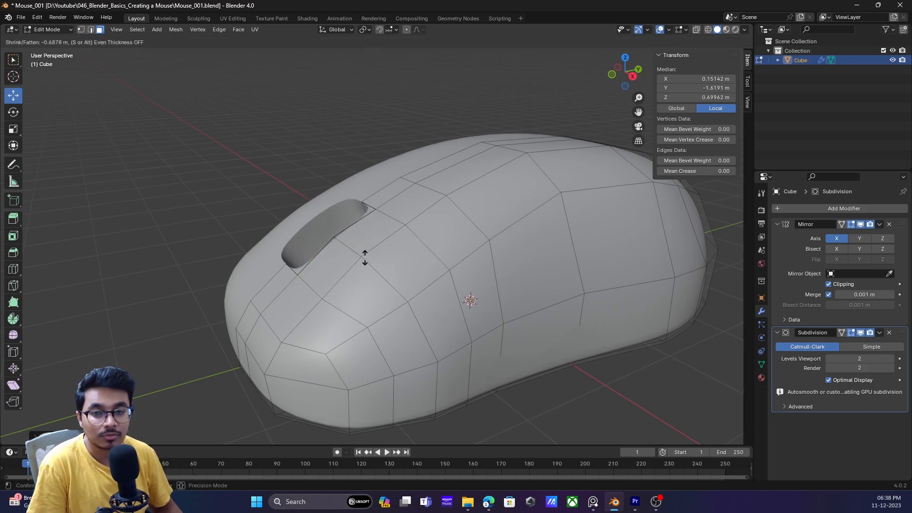
left_click(353, 236)
middle_click_drag(361, 247, 380, 261)
scroll(393, 278, "up", 3)
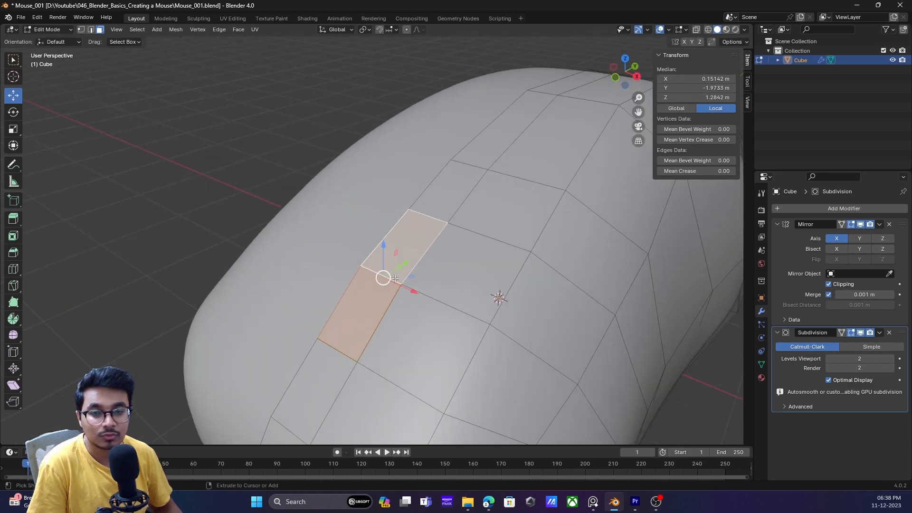
middle_click_drag(433, 288, 441, 283)
left_click_drag(391, 240, 392, 278)
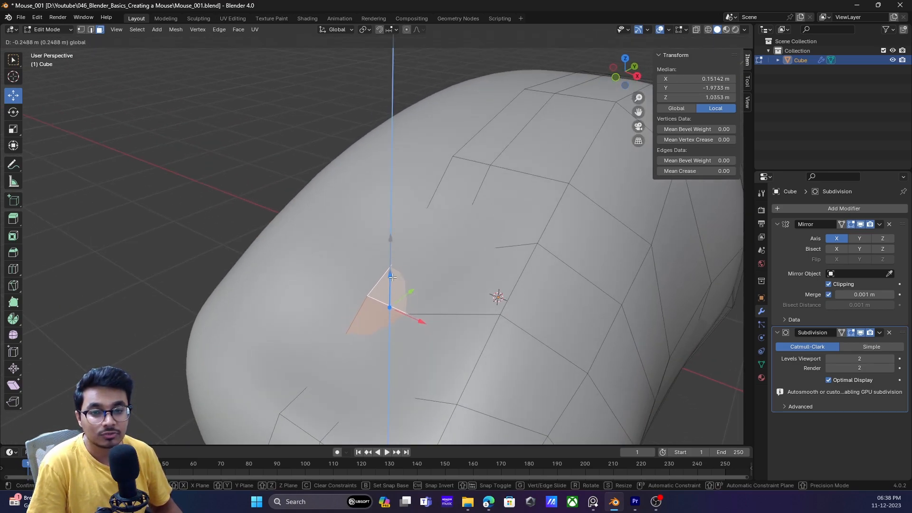
right_click(393, 278)
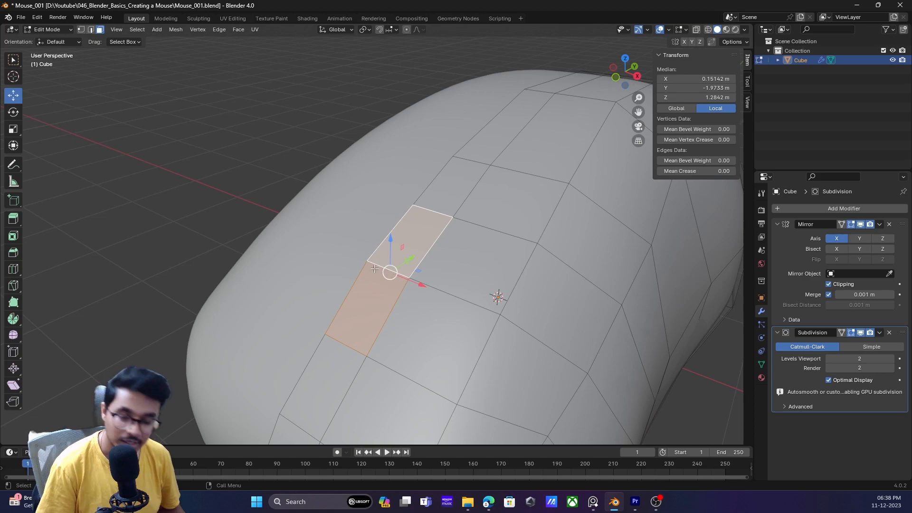
- Extrude the two selected top faces along their normals, about 0.5 m into the body, to form the scroll-wheel slot
key("alt+e")
left_click(362, 278)
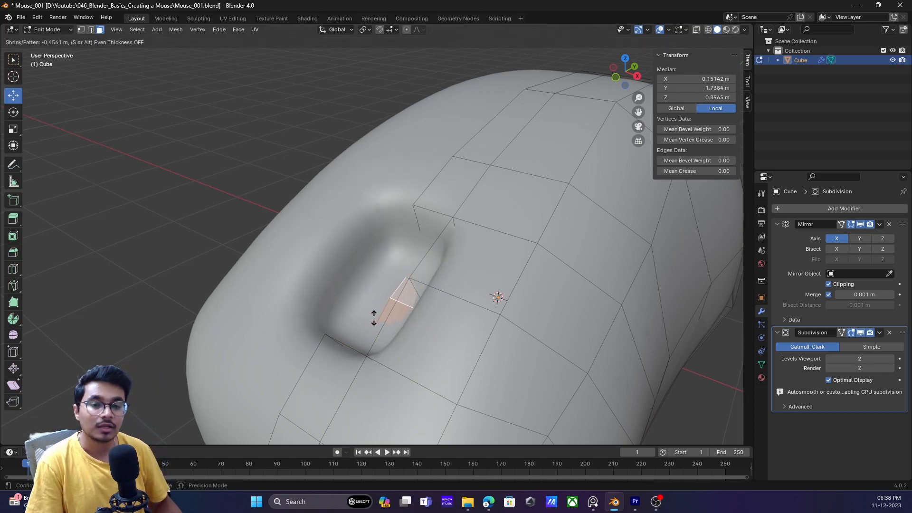
left_click(372, 317)
middle_click_drag(506, 294, 471, 257)
key("Tab")
left_click(703, 290)
key("Tab")
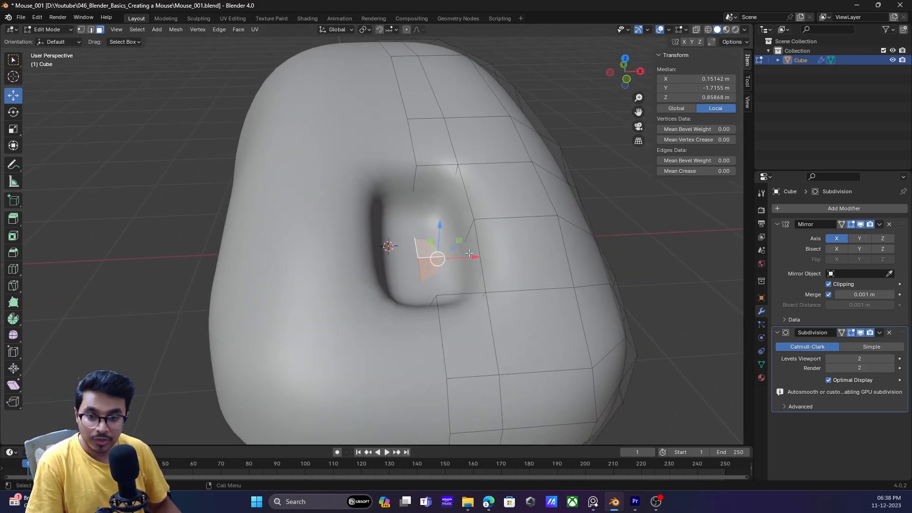
- Select the two side faces of the slot and move them inward along X to narrow the slot
key("2")
left_click(461, 217)
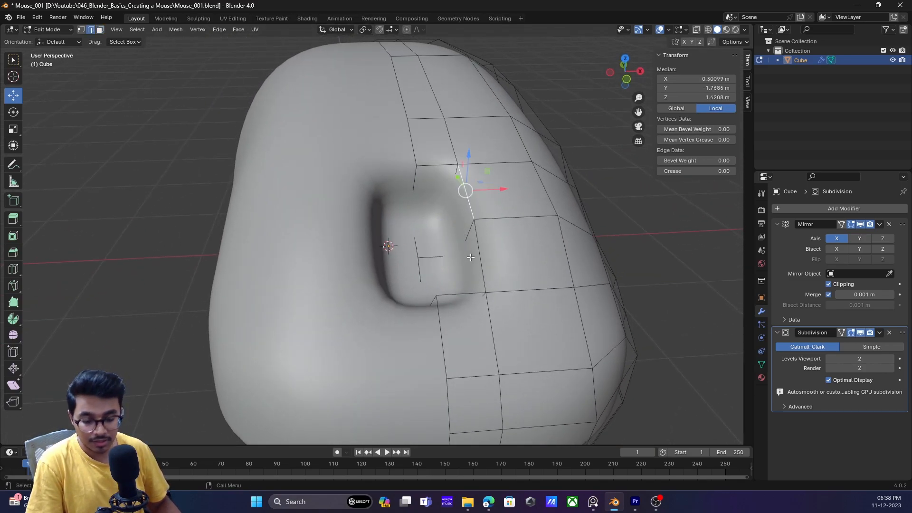
key("3")
left_click(461, 214)
left_click(478, 267, "shift")
left_click_drag(500, 238, 477, 238)
middle_click_drag(490, 255, 458, 336)
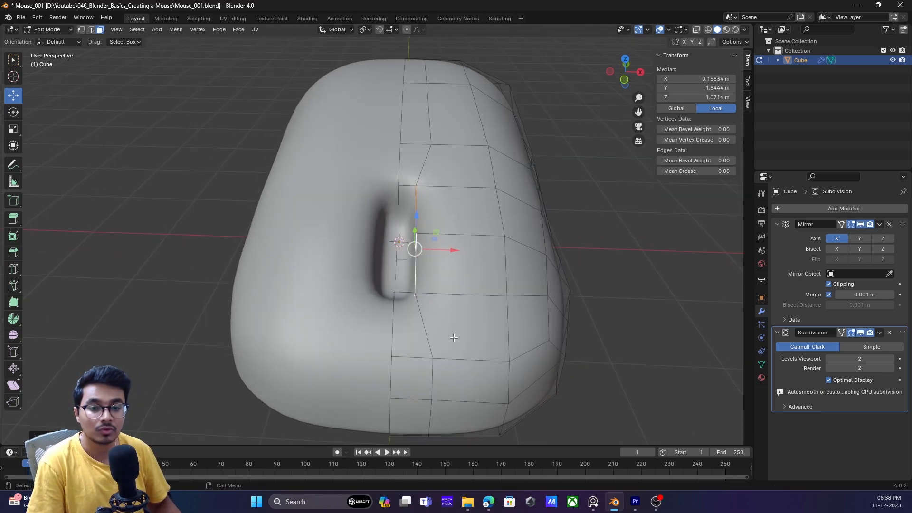
middle_click_drag(404, 253, 391, 260)
left_click_drag(434, 269, 435, 269)
mouse_move(439, 260)
middle_mouse_down()
mouse_move(471, 251)
mouse_move(450, 218)
mouse_move(453, 269)
middle_mouse_up()
scroll(453, 272, "up", 2)
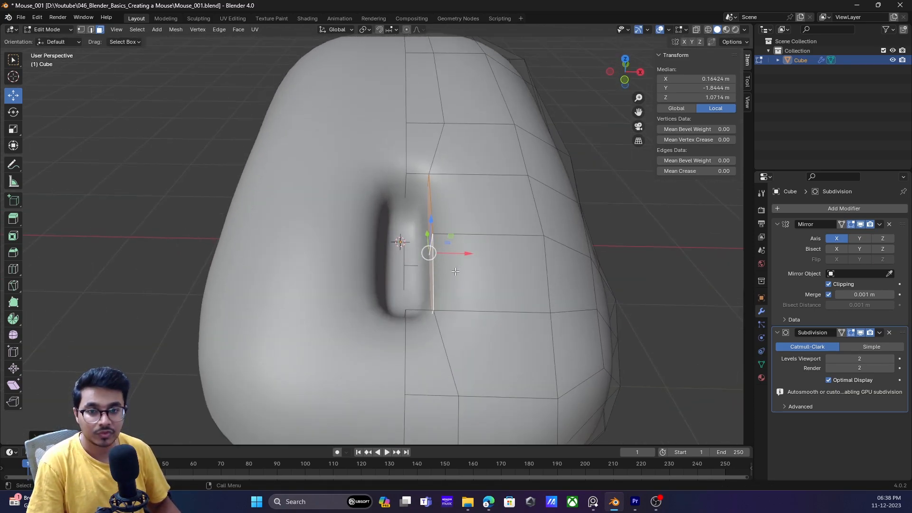
- Add a lengthwise loop cut beside the slot and slide it close against the slot's side edge
key("ctrl+e")
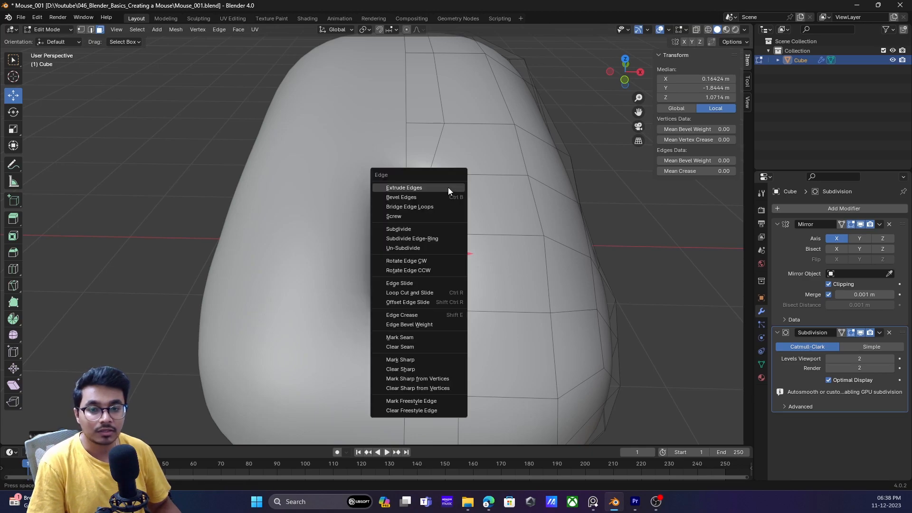
key("ctrl+r")
left_click(462, 176)
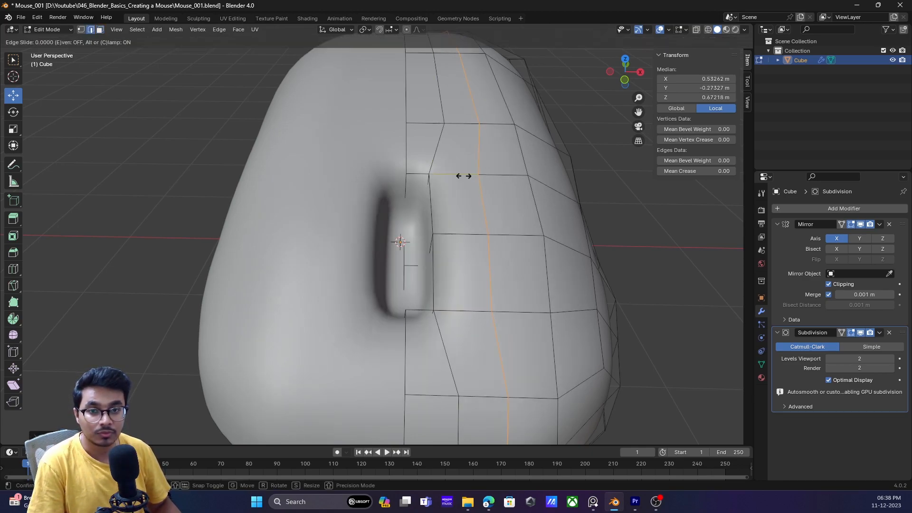
left_click(420, 177)
key("Tab")
scroll(543, 212, "down", 4)
middle_click_drag(543, 212, 434, 220)
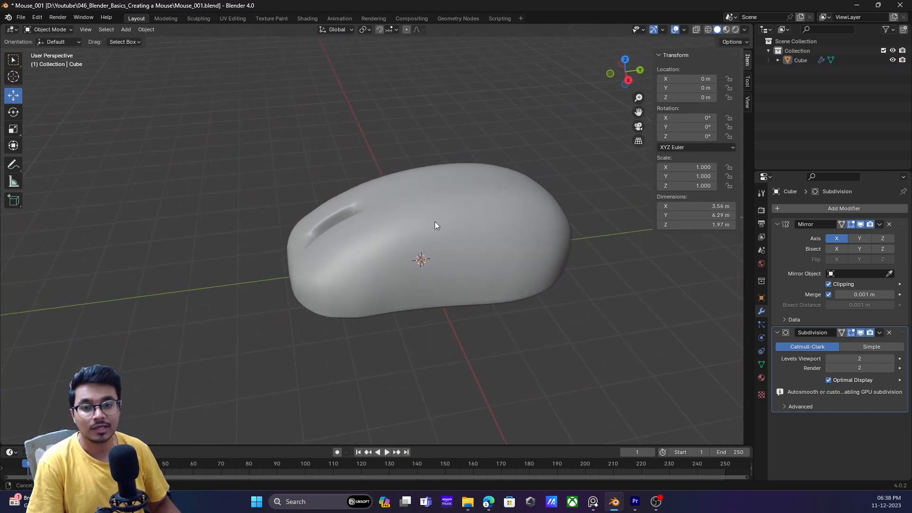
- Add a crosswise loop cut at the slot's rear end and slide it tight against the slot's rear edge
scroll(375, 226, "up", 3)
left_click(375, 228)
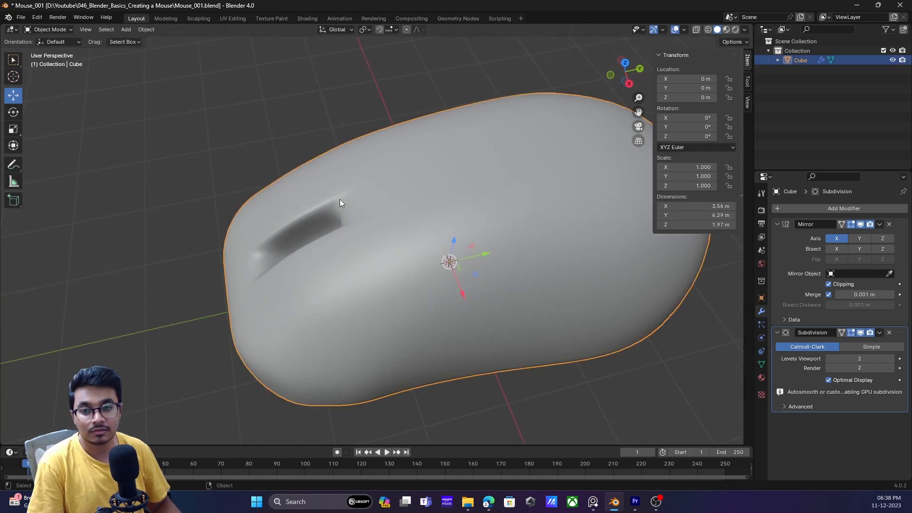
scroll(334, 224, "up", 3)
middle_click_drag(320, 236, 338, 206)
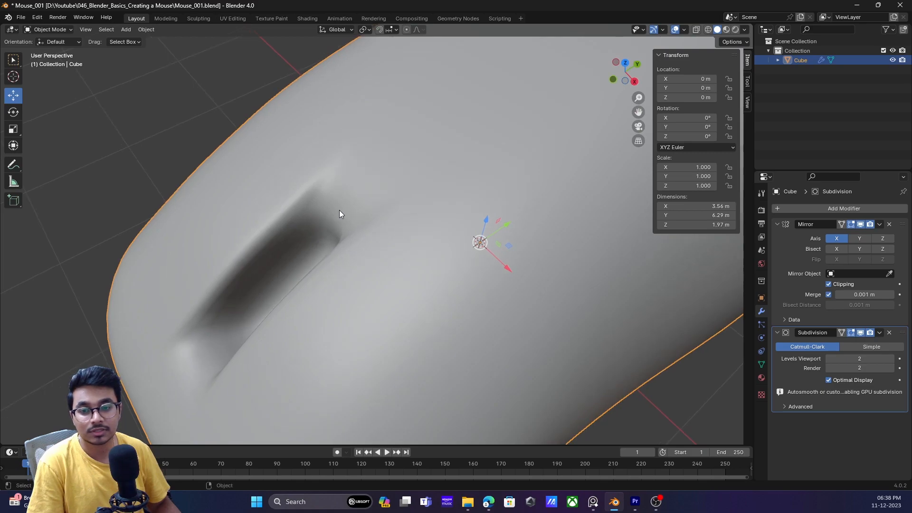
key("Tab")
key("ctrl+r")
left_click(330, 221)
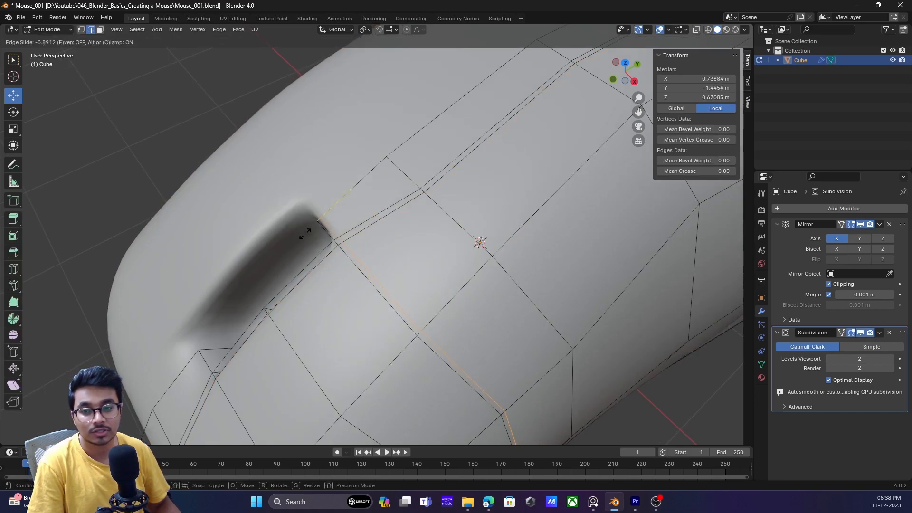
- Add a crosswise loop cut at the slot's front end, close to its front edge
scroll(304, 234, "down", 2)
middle_click_drag(303, 234, 315, 284)
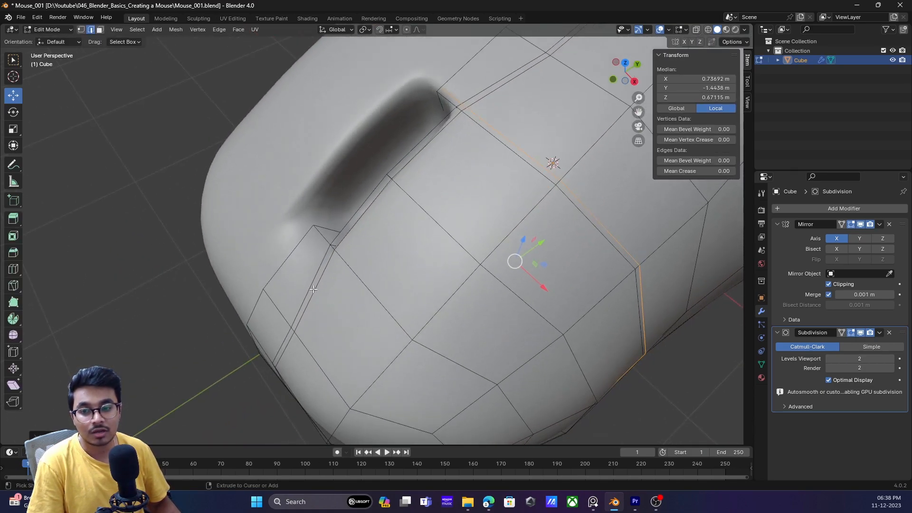
left_click(345, 257)
scroll(179, 316, "down", 5)
key("Tab")
left_click(591, 222)
middle_click_drag(592, 222, 449, 186)
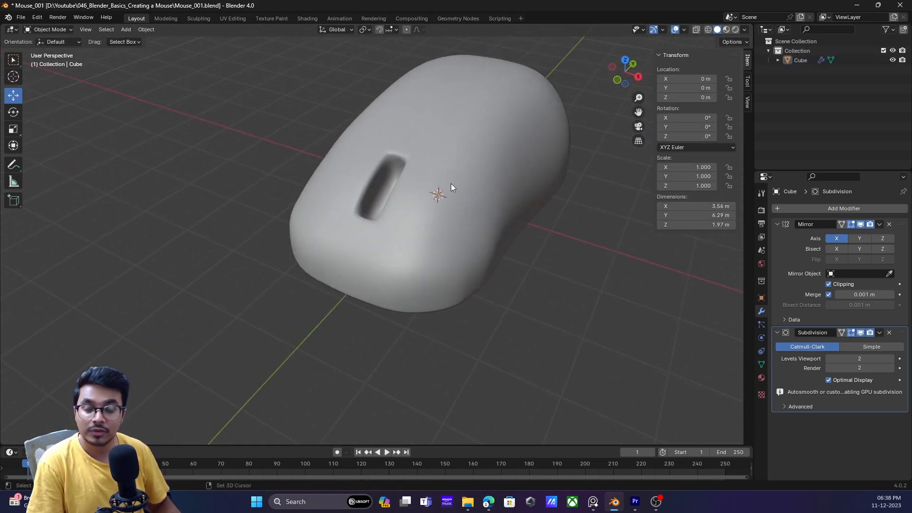
- Examine the sharpened slot and the smoothness of the surrounding front surface from several angles
scroll(368, 218, "up", 3)
middle_click_drag(369, 222, 499, 272)
left_click(427, 254)
key("Tab")
scroll(454, 249, "up", 2)
middle_click_drag(498, 189, 434, 287)
key("Tab")
left_click(486, 373)
middle_click_drag(486, 373, 416, 237)
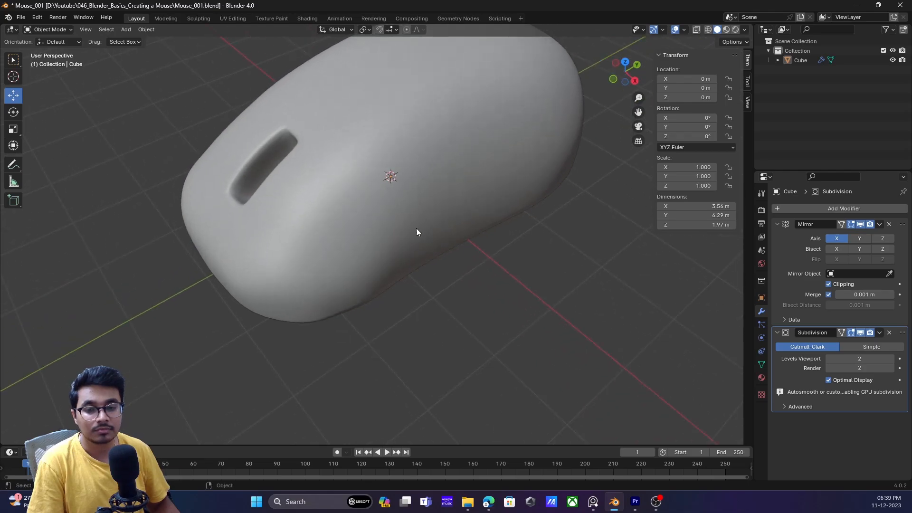
- Select the front crosswise edge loop without its edges beside the slot, and edge-slide it away from the slot toward the front
key("Tab")
scroll(318, 256, "up", 5)
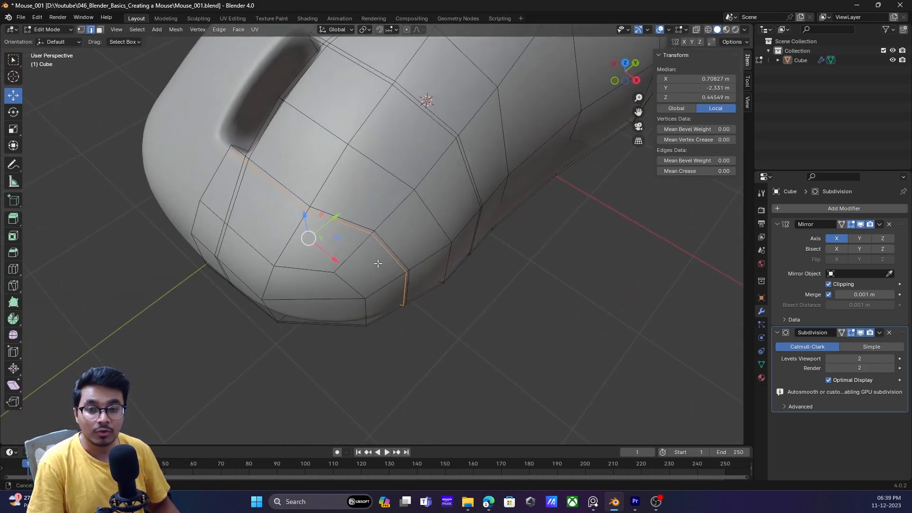
middle_click_drag(318, 257, 355, 220)
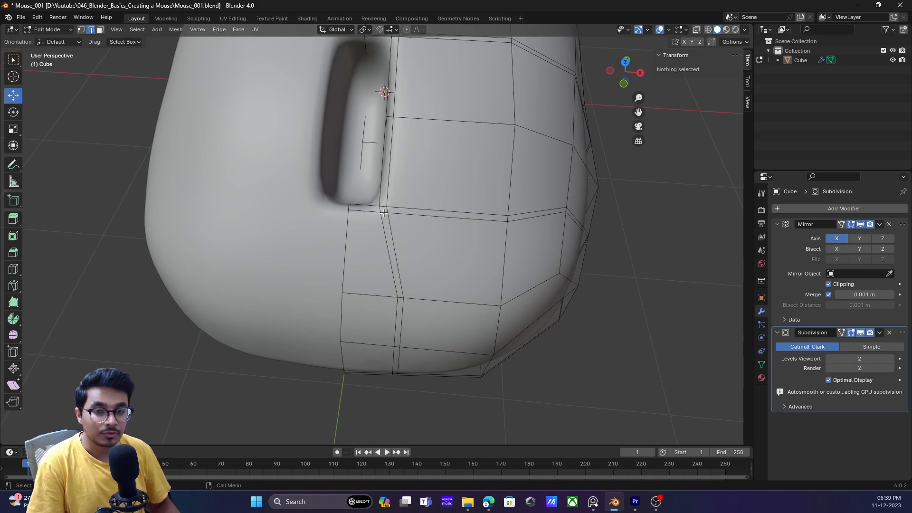
left_click(429, 216, "alt")
middle_click_drag(602, 274, 439, 309)
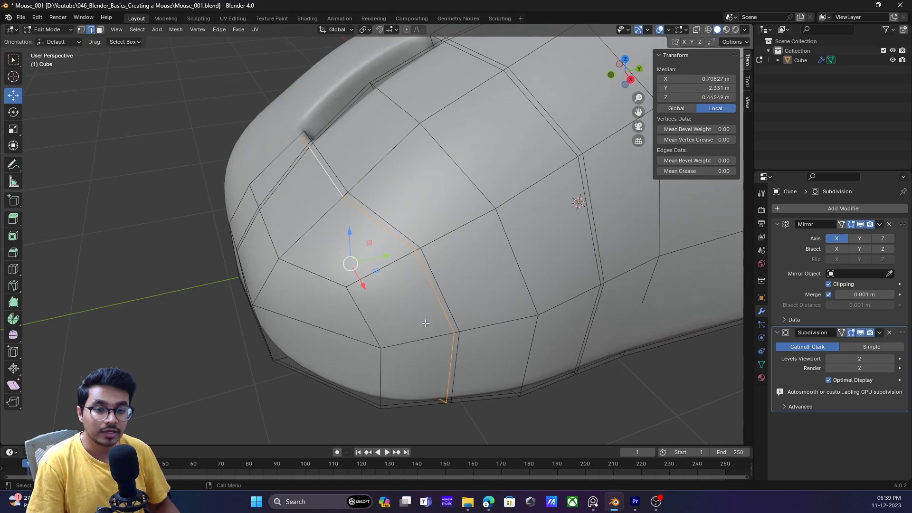
middle_click_drag(372, 345, 397, 196)
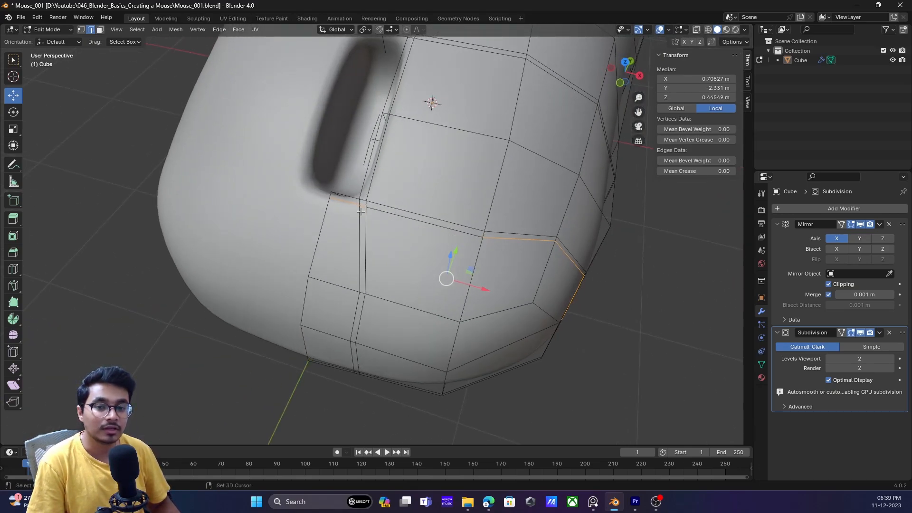
middle_click_drag(339, 256, 406, 223)
middle_click_drag(470, 274, 454, 221)
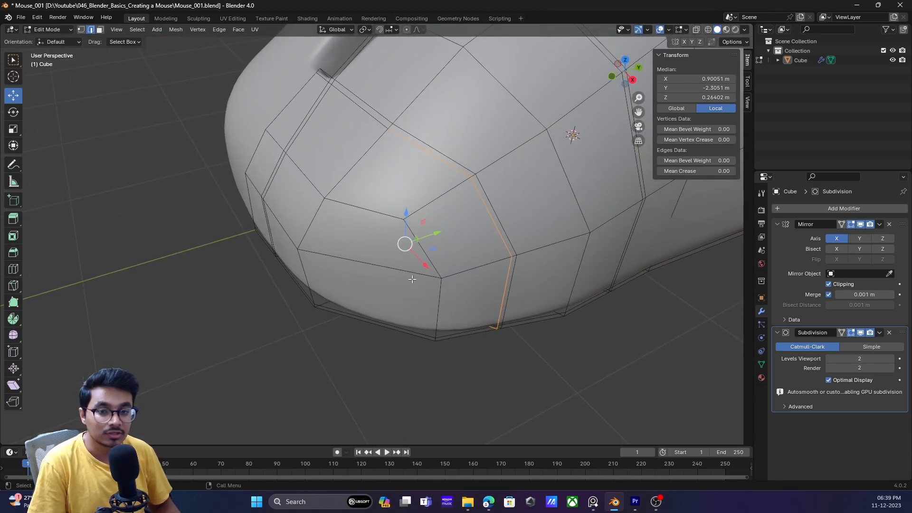
middle_click_drag(497, 188, 491, 207)
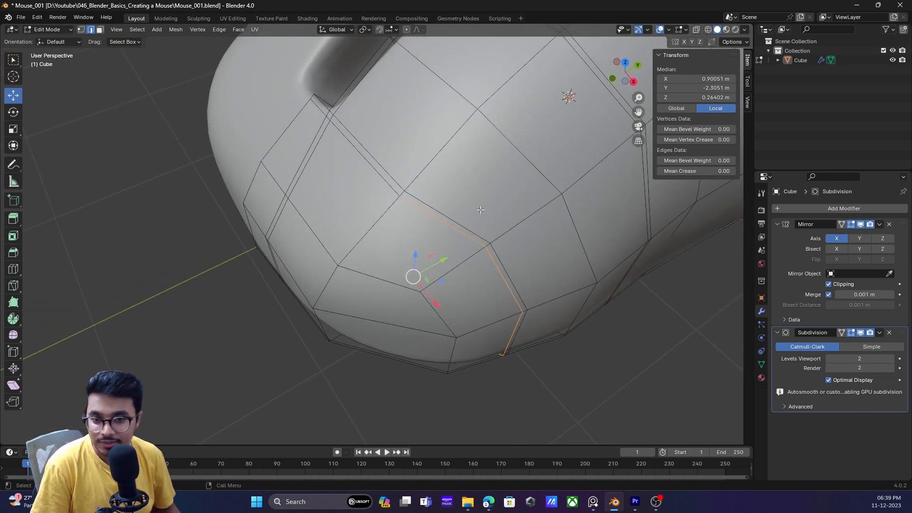
key("g")
key("g")
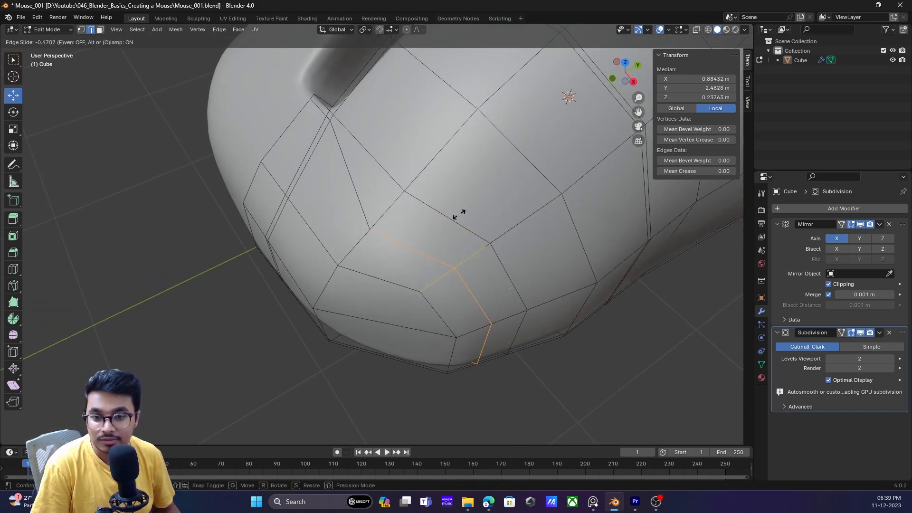
left_click(458, 214)
left_click(629, 359)
scroll(466, 301, "down", 1)
middle_click_drag(466, 301, 414, 299)
key("Tab")
middle_click_drag(301, 309, 452, 258)
left_click(451, 258)
- Reposition the lower vertices at the body's front corner to round the corner
key("Tab")
scroll(473, 320, "up", 2)
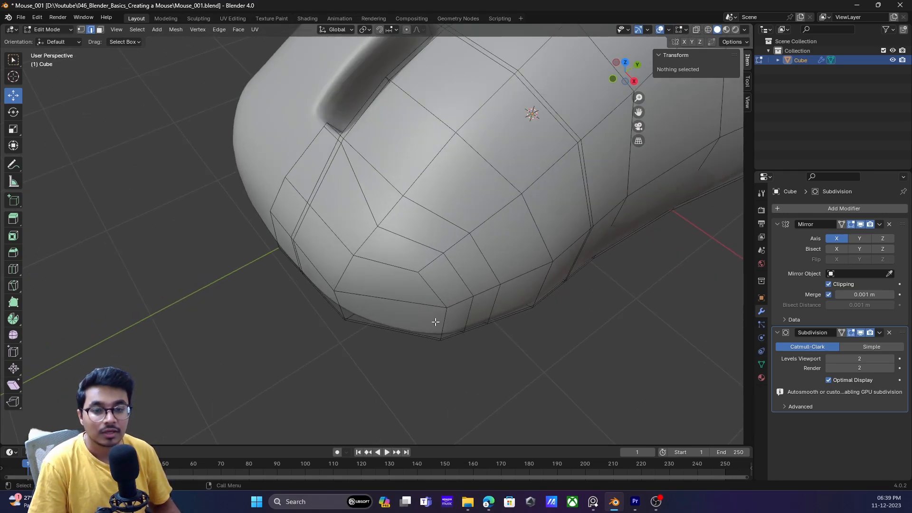
left_click(441, 338)
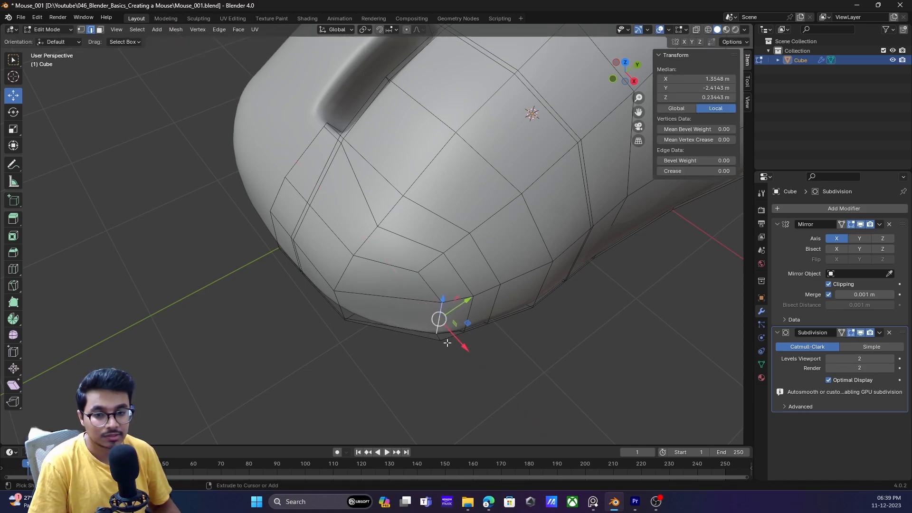
key("1")
left_click_drag(436, 327, 425, 291)
left_click_drag(469, 355, 466, 353)
left_click_drag(491, 280, 491, 280)
left_click_drag(520, 335, 524, 340)
key("Tab")
scroll(517, 348, "down", 2)
mouse_move(468, 339)
middle_mouse_down()
mouse_move(466, 359)
mouse_move(462, 328)
middle_mouse_up()
- Move the front corner vertices further forward and inward to even out the rounded corner
key("Tab")
scroll(437, 289, "up", 2)
left_click(451, 303)
left_click_drag(472, 307, 454, 318)
mouse_move(452, 353)
left_mouse_down()
mouse_move(443, 331)
mouse_move(434, 351)
left_mouse_up()
left_click_drag(444, 309, 441, 312)
key("Tab")
left_click(546, 366)
scroll(499, 356, "down", 3)
middle_click_drag(446, 341, 510, 260)
left_click(428, 273)
- Move the upper front-corner vertex forward and lower it along Z, and adjust its position to smooth the corner
key("Tab")
scroll(431, 279, "up", 2)
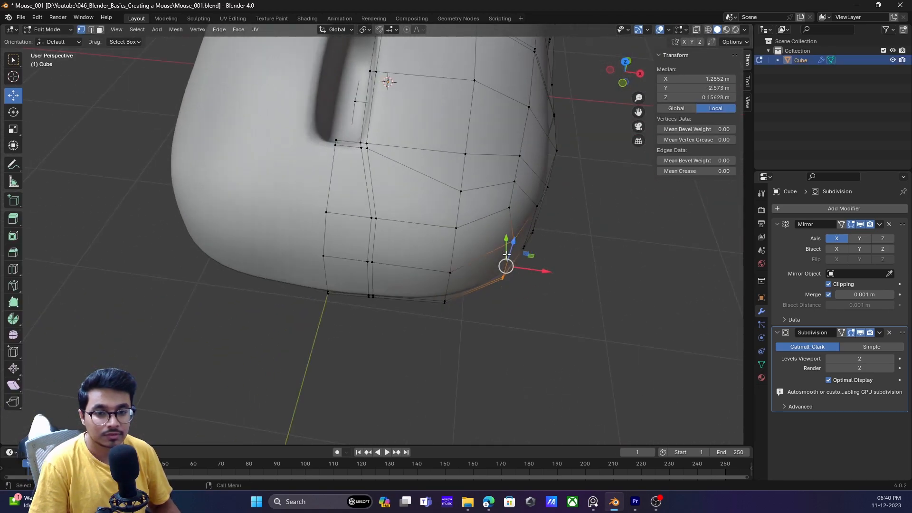
left_click(512, 236)
middle_click_drag(518, 181, 470, 157)
left_click_drag(466, 217, 449, 231)
middle_click_drag(411, 256, 405, 238)
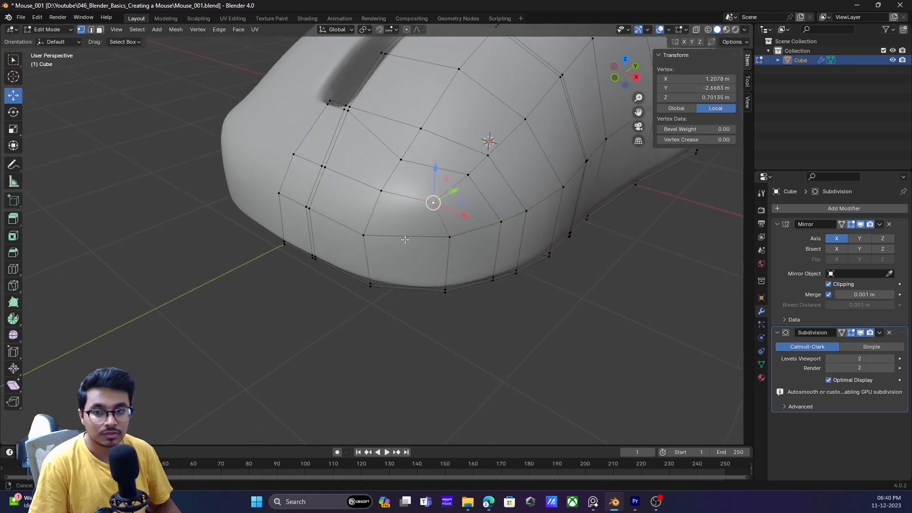
left_click_drag(432, 171, 432, 182)
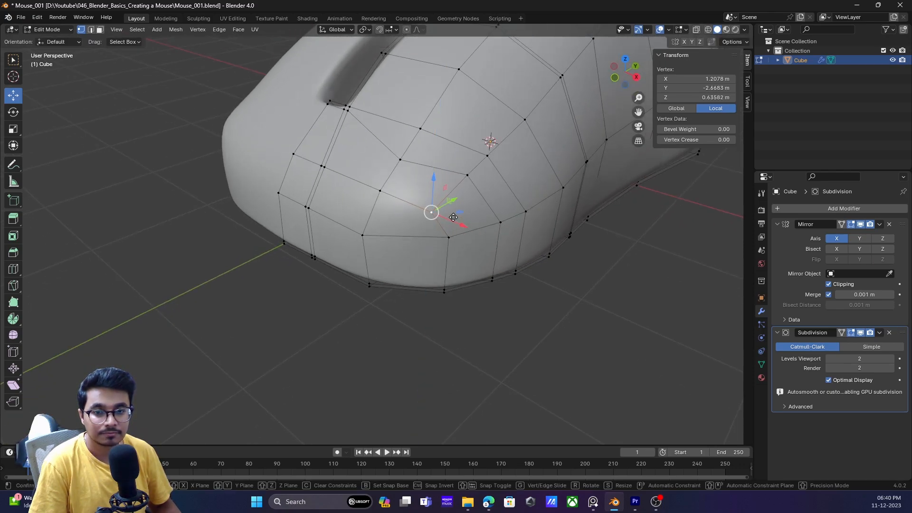
middle_click_drag(454, 217, 492, 278)
left_click_drag(544, 232, 537, 231)
middle_click_drag(536, 231, 506, 266)
left_click_drag(501, 253, 501, 249)
left_click(622, 269)
scroll(470, 250, "down", 3)
middle_click_drag(439, 257, 374, 272)
middle_click_drag(480, 266, 446, 238)
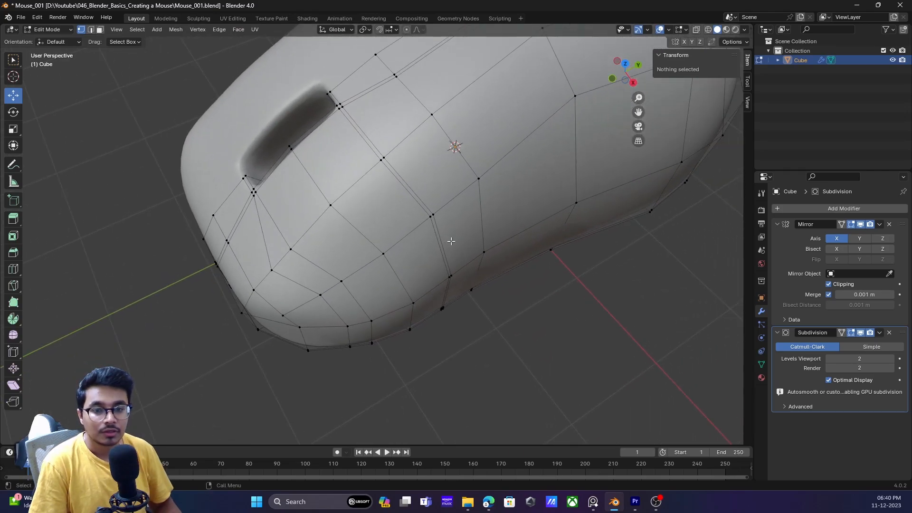
- Select the outer part of the crosswise edge loop at the slot's rear end and edge-slide it backward
key("Tab")
middle_click_drag(452, 301, 404, 165)
key("Tab")
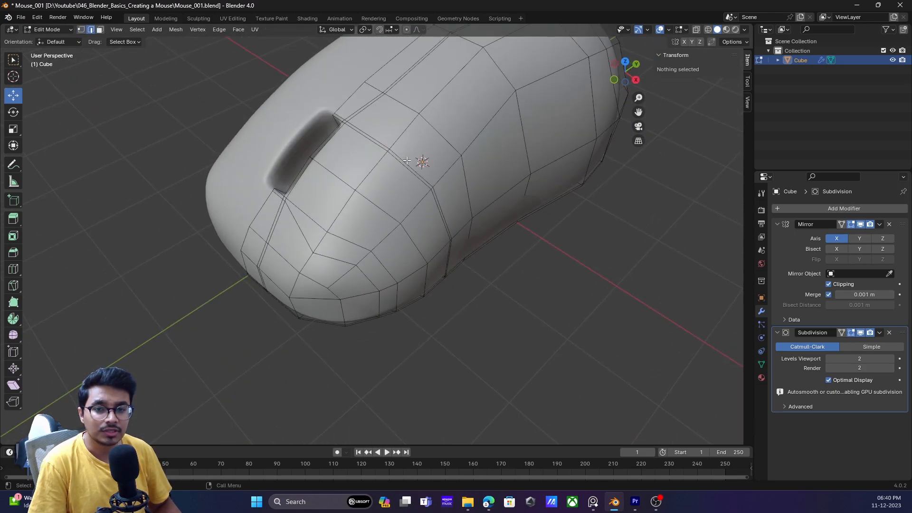
left_click(407, 161, "alt")
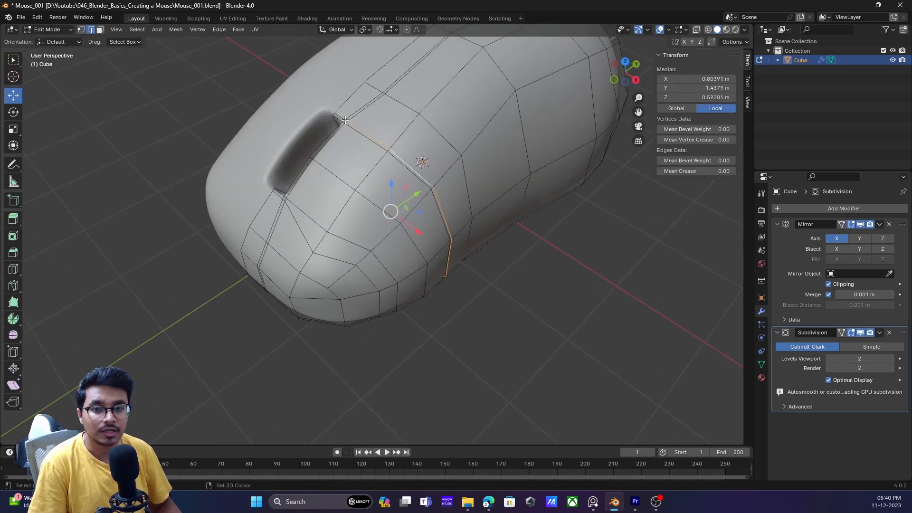
key("g")
key("g")
left_click(390, 160)
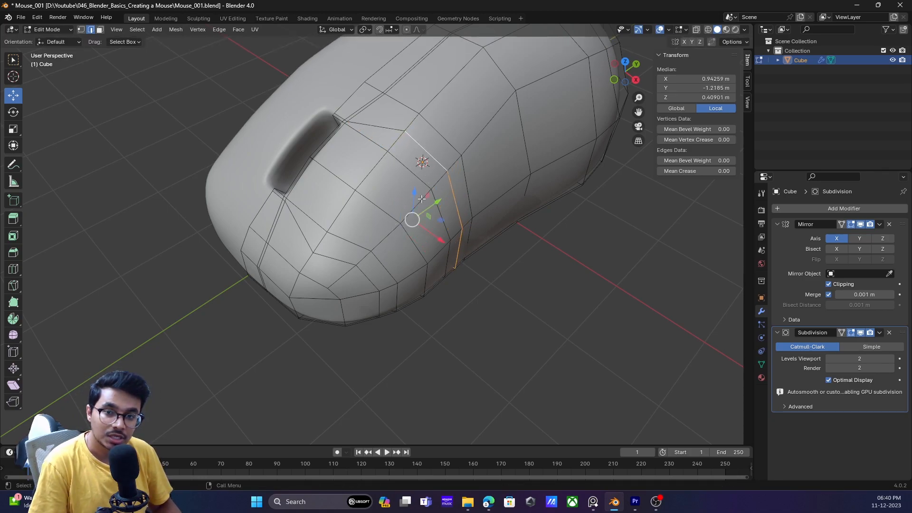
left_click(482, 258)
key("Tab")
middle_click_drag(588, 277, 393, 241)
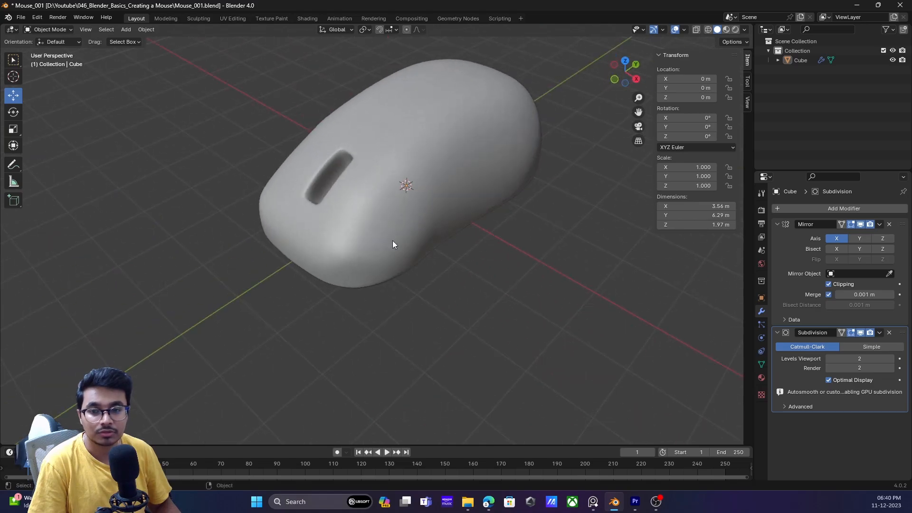
left_click(393, 241)
- Select the bottom vertices at the front corner and nudge them forward
key("Tab")
scroll(380, 263, "up", 2)
middle_click_drag(371, 277, 409, 329)
left_click(403, 324)
scroll(423, 324, "up", 2)
key("1")
left_click_drag(401, 342, 446, 427)
left_click_drag(425, 370, 418, 375)
left_click(388, 337)
- Turn off the Subdivision modifier's viewport display to expose the base mesh
middle_click_drag(390, 335, 540, 297)
left_click(859, 332)
scroll(480, 270, "down", 3)
middle_click_drag(480, 269, 398, 306)
scroll(569, 285, "up", 2)
left_click(581, 287)
- Vertex-slide the two neighbouring top vertices just outside the slot's front end backward along their edges to even out the spacing
left_click(293, 278)
left_click_drag(316, 257, 328, 253)
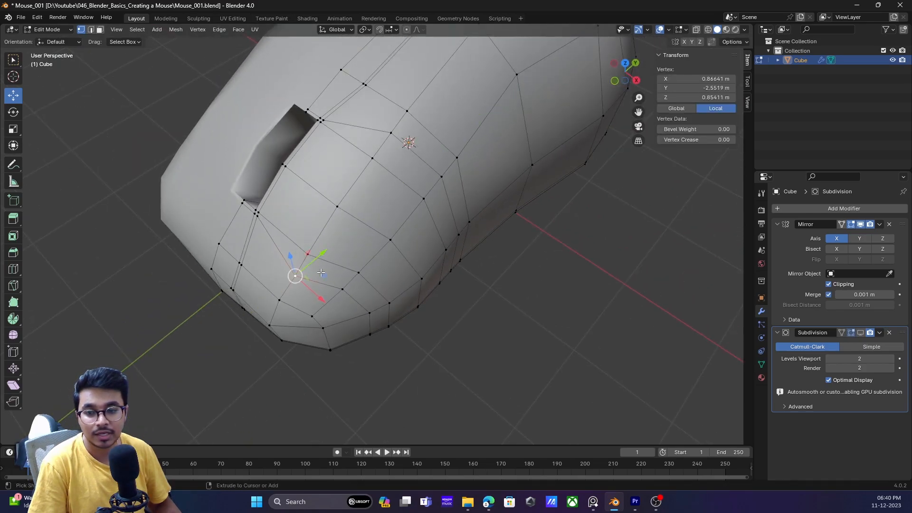
middle_click_drag(328, 252, 308, 247)
key("g")
key("g")
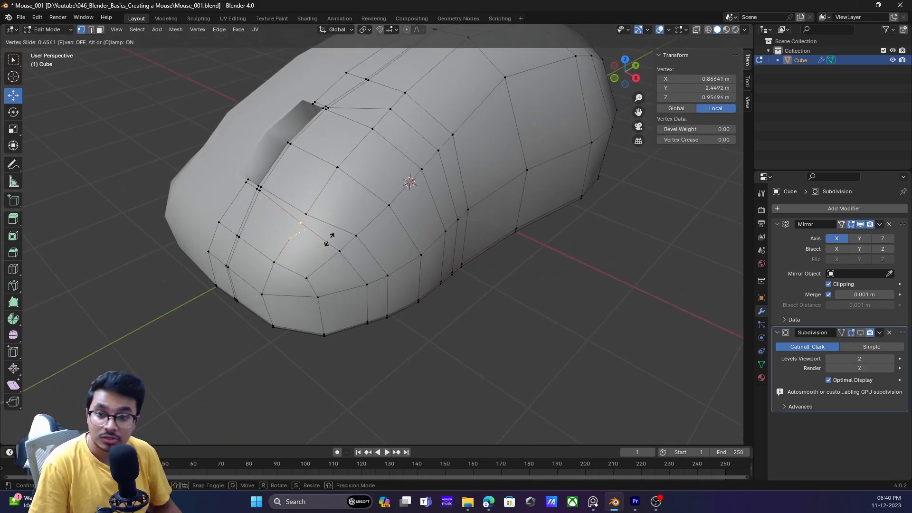
left_click(330, 239)
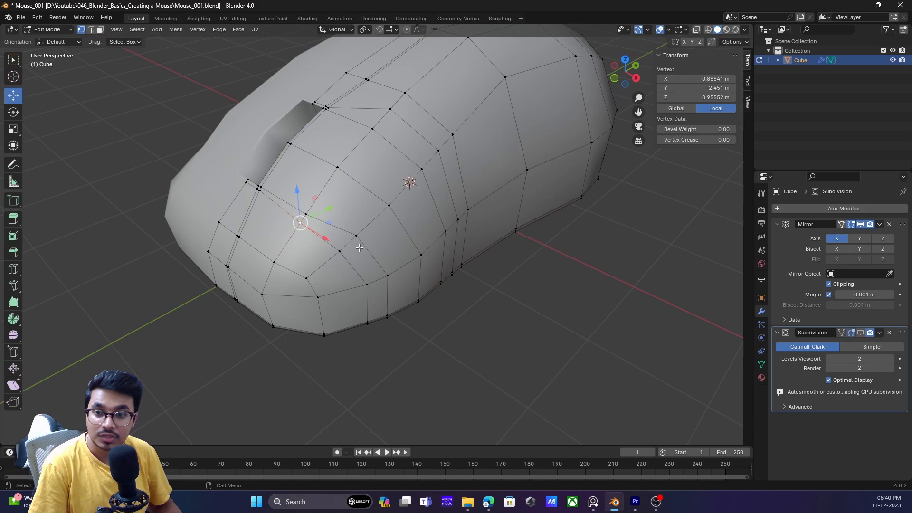
key("g")
key("g")
left_click(320, 199)
left_click(363, 308)
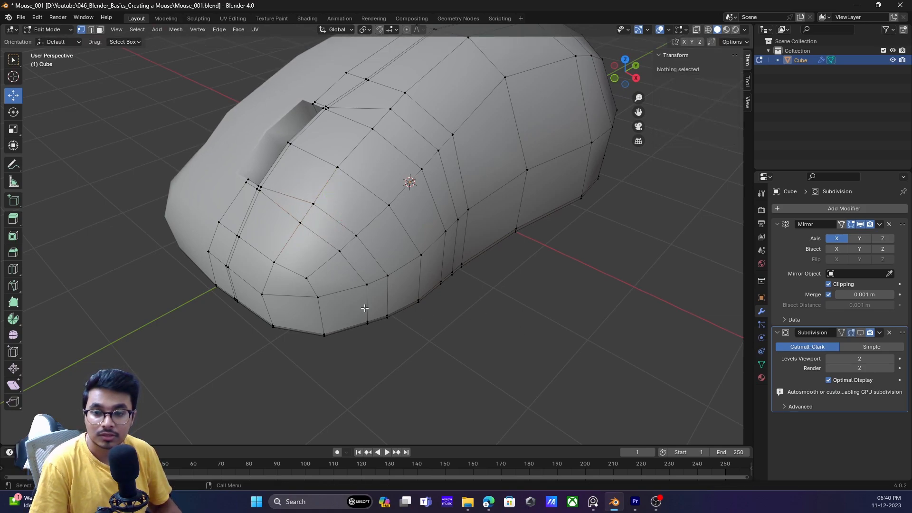
- Select the lower side vertices just behind the front corner and reposition them to round the outline, checking the shape in Object Mode
left_click_drag(350, 356, 351, 355)
left_click_drag(388, 297, 380, 329)
scroll(489, 333, "down", 2)
key("Tab")
left_click(483, 299)
middle_click_drag(408, 306, 448, 341)
left_click(387, 285)
key("Tab")
scroll(403, 295, "up", 3)
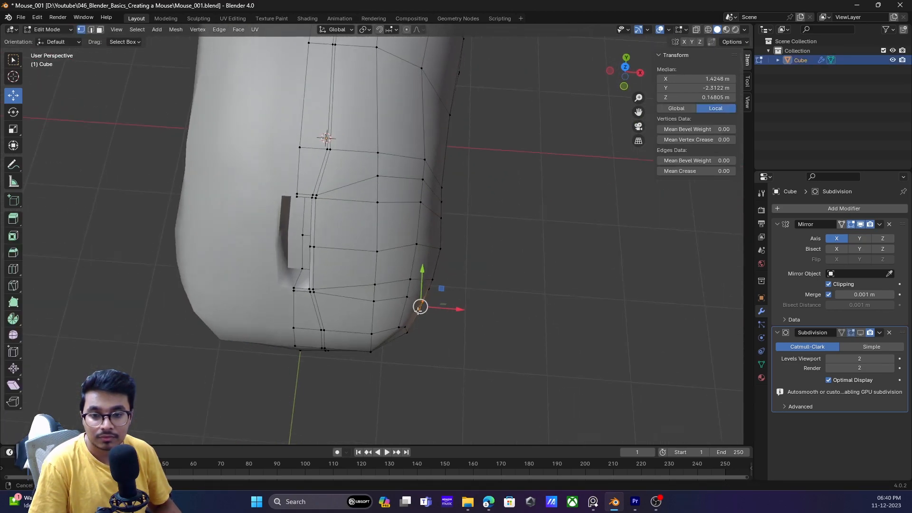
- Select the column of vertices at the front corner, undo the last two changes, and nudge the vertices forward along Y
left_click_drag(431, 346, 395, 305)
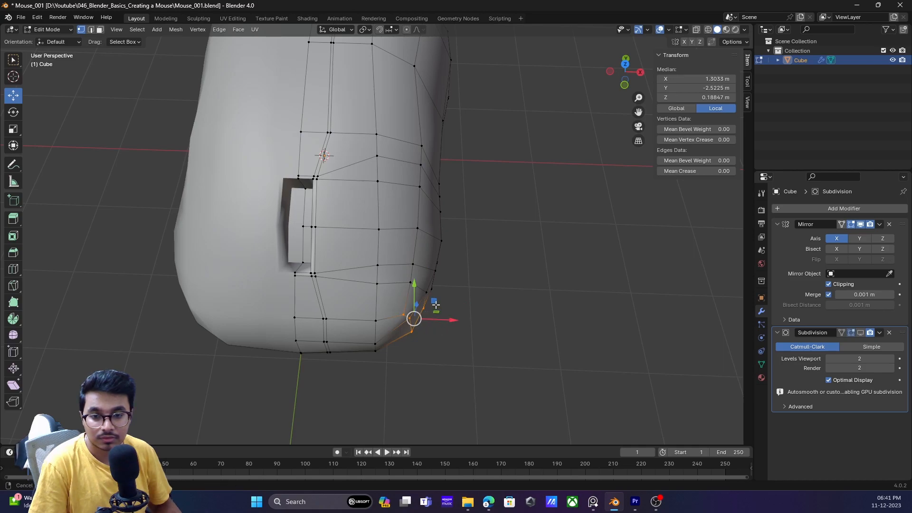
middle_click_drag(435, 304, 403, 296)
left_click_drag(399, 298, 418, 330)
key("ctrl+z")
key("ctrl+z")
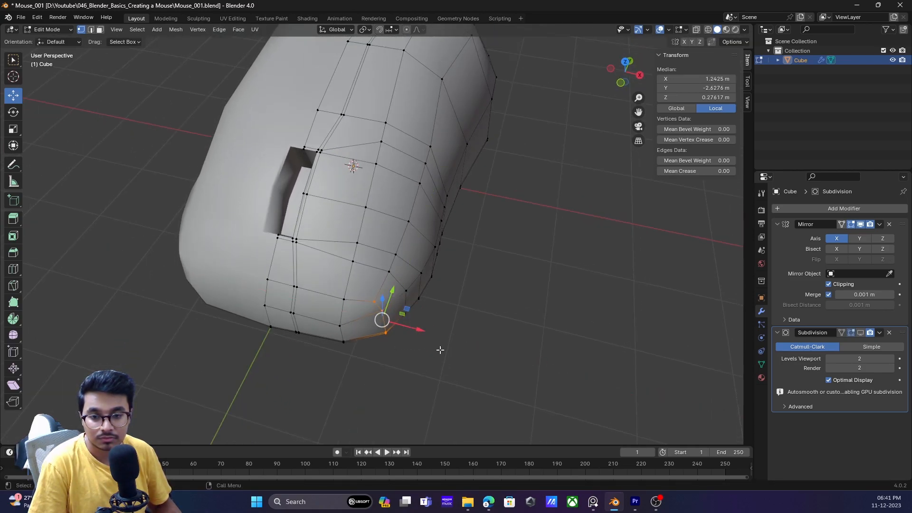
left_click_drag(391, 291, 386, 294)
key("Tab")
left_click(556, 317)
- Turn the Subdivision modifier's viewport display back on to view the smoothed body
scroll(396, 288, "down", 2)
middle_click_drag(396, 289, 377, 286)
left_click(378, 287)
left_click(864, 334)
middle_click_drag(572, 309, 496, 221)
- Move the upper front-corner vertex freely to smooth the corner and check the body in Object Mode
key("Tab")
left_click(452, 230)
middle_click_drag(442, 232, 433, 284)
key("g")
left_click(415, 260)
key("Tab")
middle_click_drag(562, 261, 335, 194)
- Select the extra crosswise edge loops at the slot's front and rear ends and dissolve their edges
key("Tab")
scroll(327, 190, "up", 3)
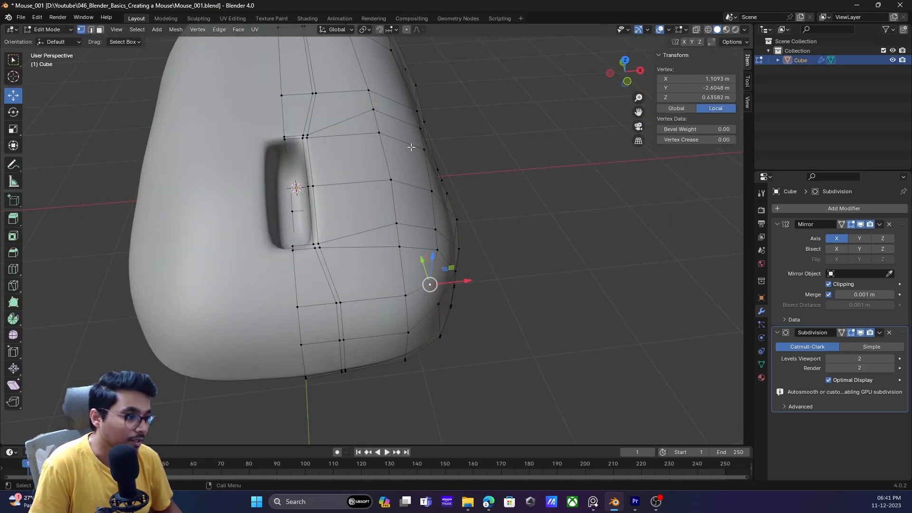
middle_click_drag(301, 264, 305, 174)
middle_click_drag(334, 135, 383, 208)
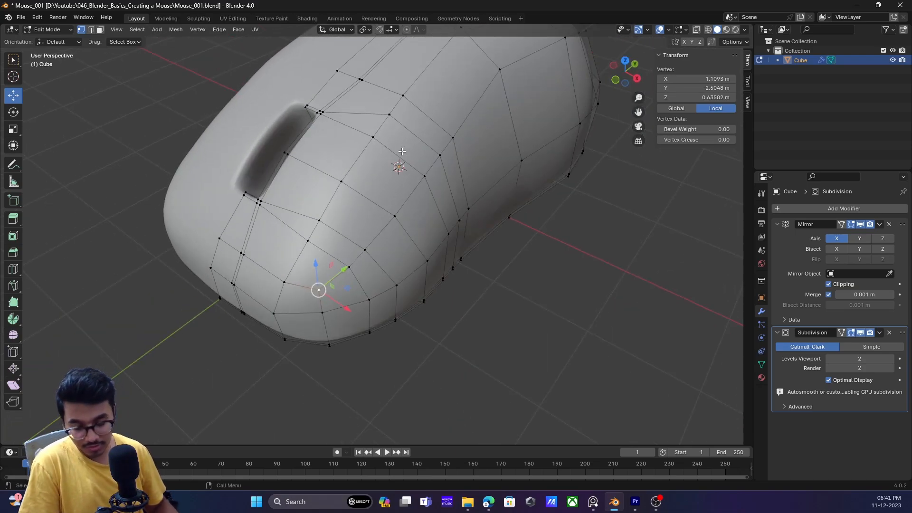
key("2")
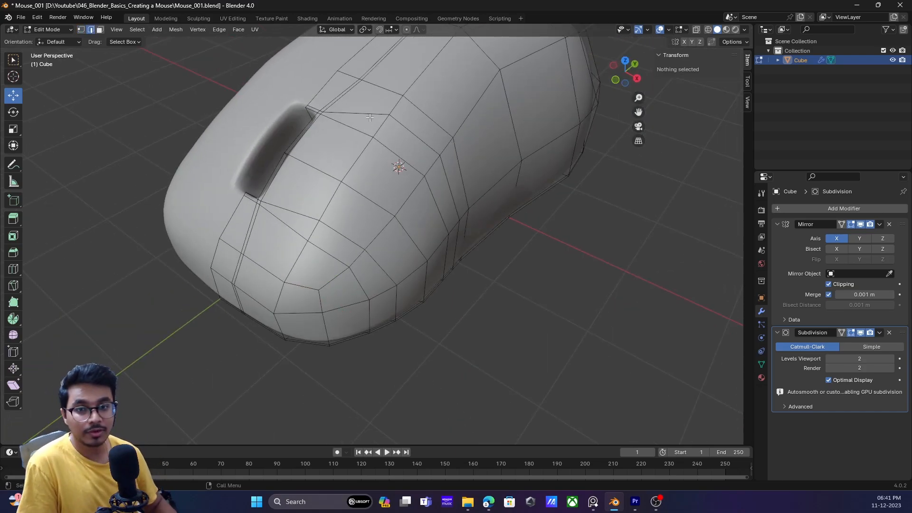
left_click(369, 115, "alt")
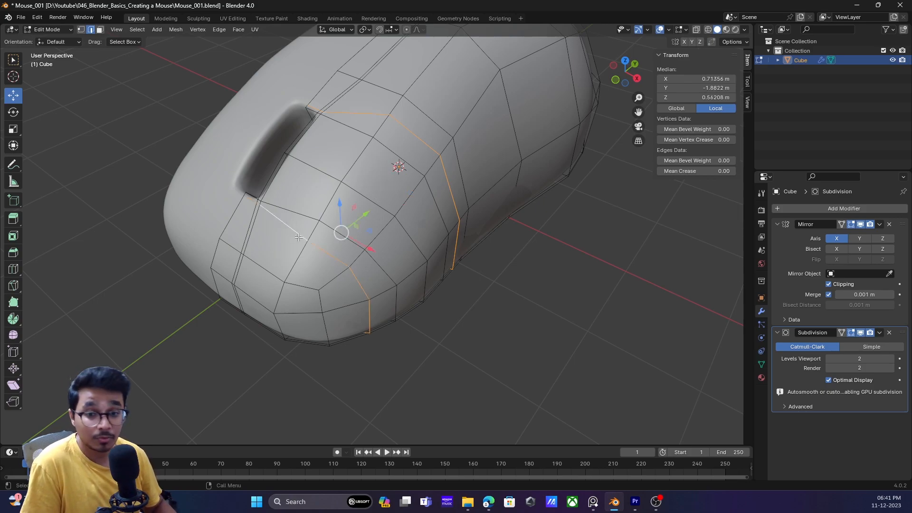
key("x")
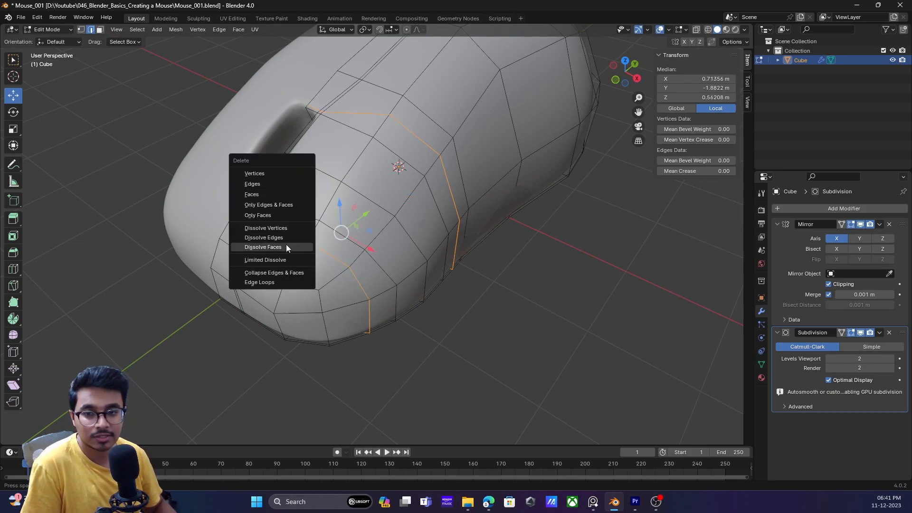
left_click(264, 238)
key("Tab")
middle_click_drag(381, 303, 406, 315)
- Dissolve the outer of the two closely spaced lengthwise edge loops beside the slot
key("Tab")
key("1")
left_click(405, 335)
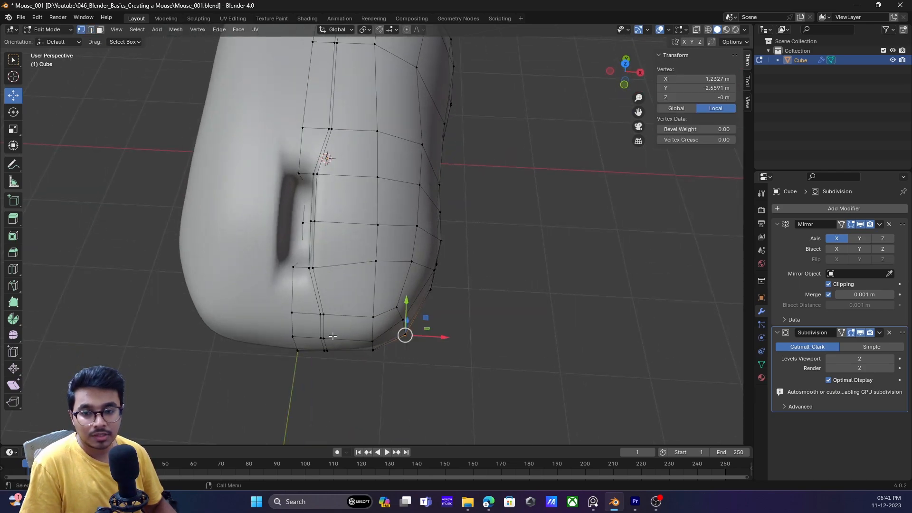
left_click(323, 313, "alt")
key("x")
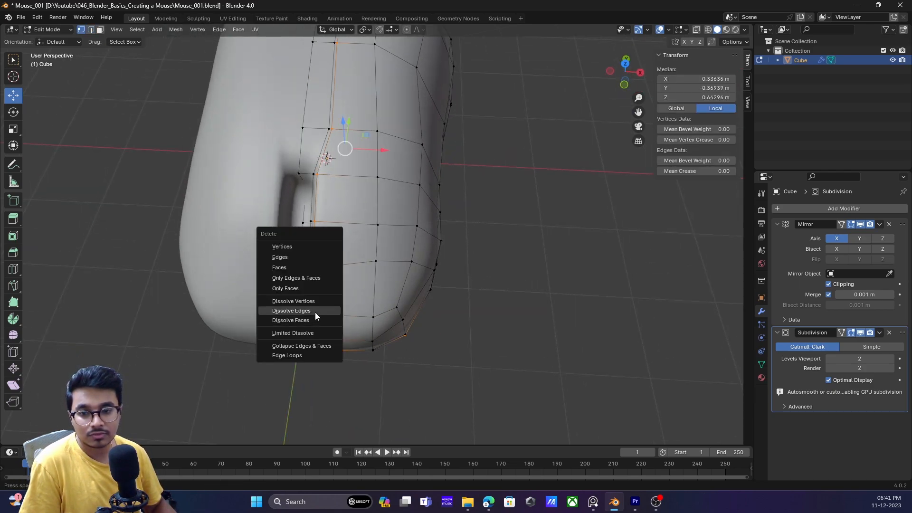
left_click(315, 312)
key("Tab")
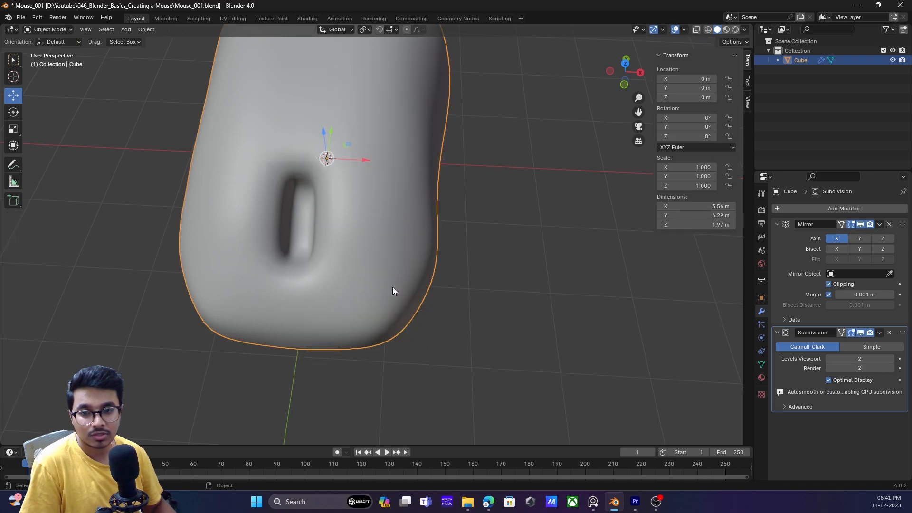
- Compare the front corner with and without subdivision, and nudge its vertices to even out the rounding
key("Tab")
left_click(420, 322)
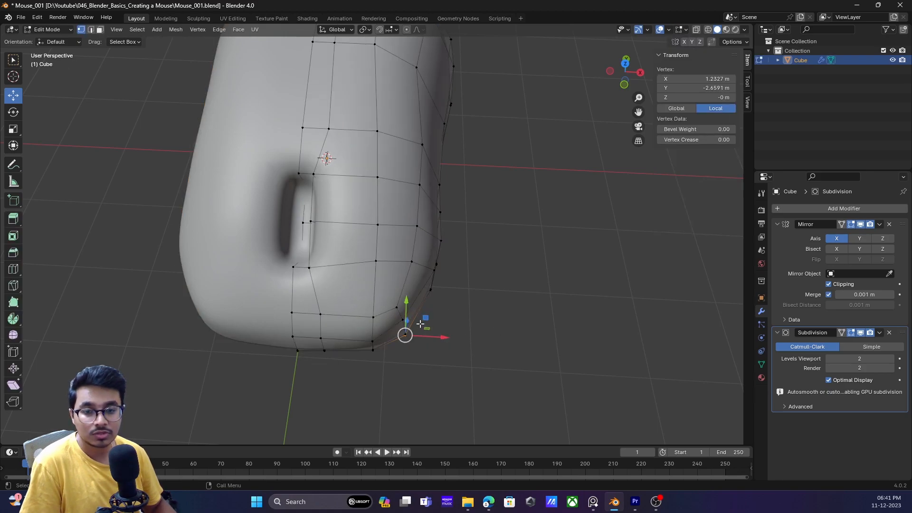
left_click(860, 332)
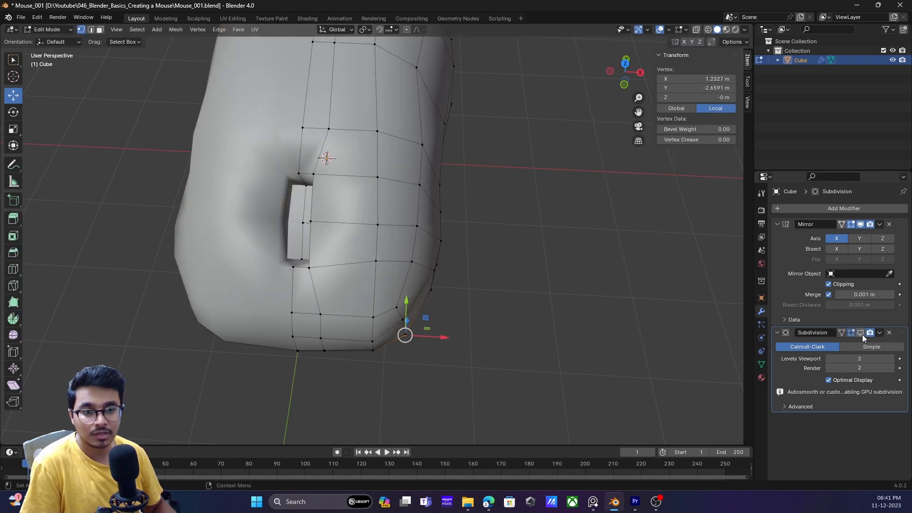
left_click(860, 332)
middle_click_drag(441, 296, 465, 343)
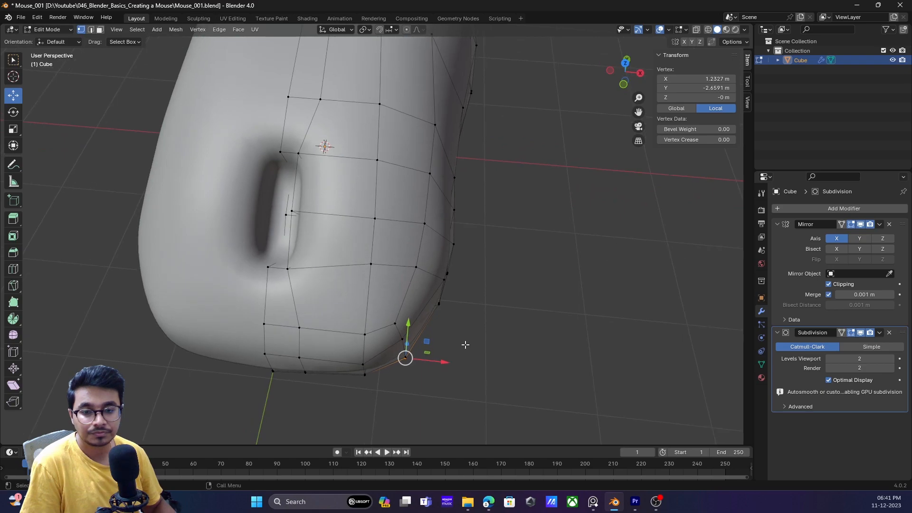
middle_click_drag(419, 298, 410, 344)
left_click_drag(353, 311, 359, 304)
left_click_drag(360, 356, 365, 360)
middle_click_drag(377, 362, 397, 291)
key("Tab")
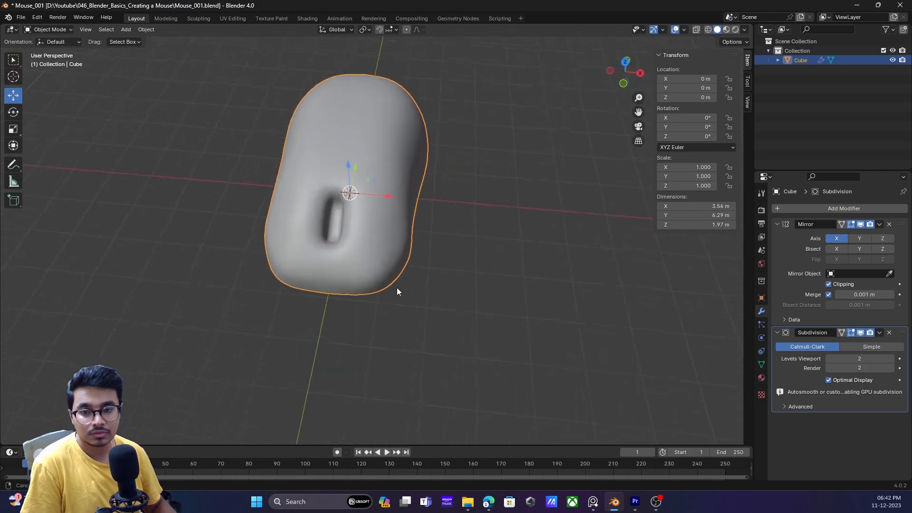
- Box-select the front vertices of the remaining lengthwise loop beside the centreline and move them inward along X
key("Tab")
scroll(385, 278, "up", 5)
middle_click_drag(317, 284, 376, 263)
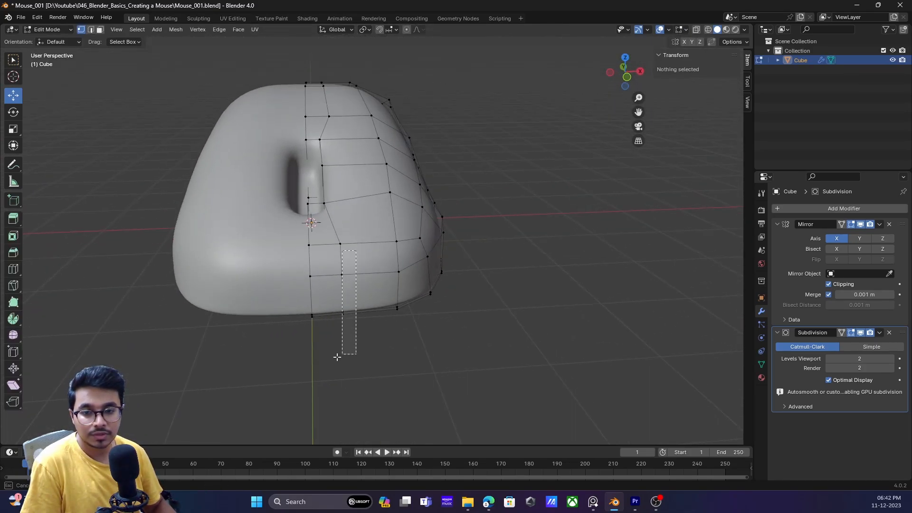
left_click_drag(338, 356, 339, 355)
left_click_drag(377, 285, 359, 287)
- In wireframe view, box-select the lengthwise loop's vertices behind the slot and move them toward the centreline
middle_click_drag(349, 156, 336, 296, "shift")
key("z")
left_click(287, 254)
mouse_move(327, 104)
middle_mouse_down("shift")
mouse_move(345, 110)
mouse_move(344, 94)
mouse_move(385, 100)
middle_mouse_up("shift")
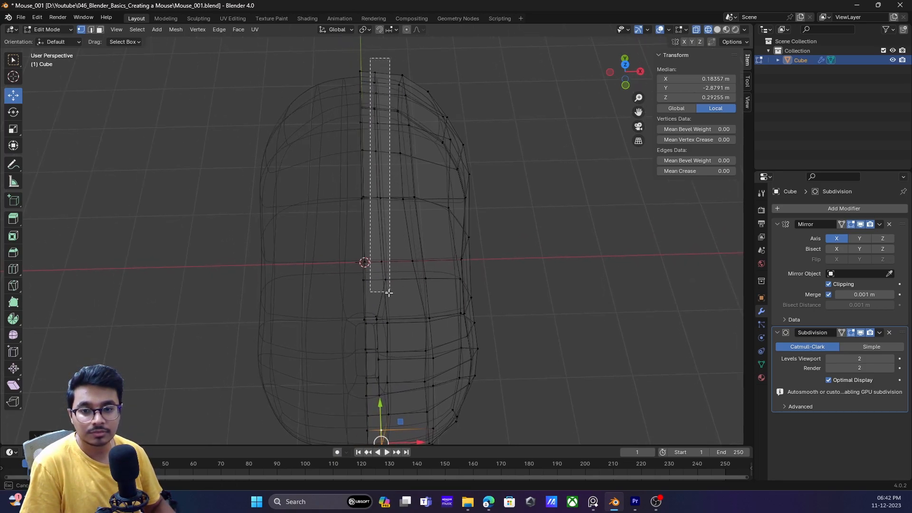
left_click_drag(388, 293, 389, 294)
key("shift+z")
left_click_drag(412, 145, 398, 147)
- Select the loop's vertices at the body's rear end in wireframe and move them slightly backward along Y
mouse_move(397, 147)
middle_mouse_down()
mouse_move(550, 309)
mouse_move(470, 238)
mouse_move(494, 238)
middle_mouse_up()
key("shift+z")
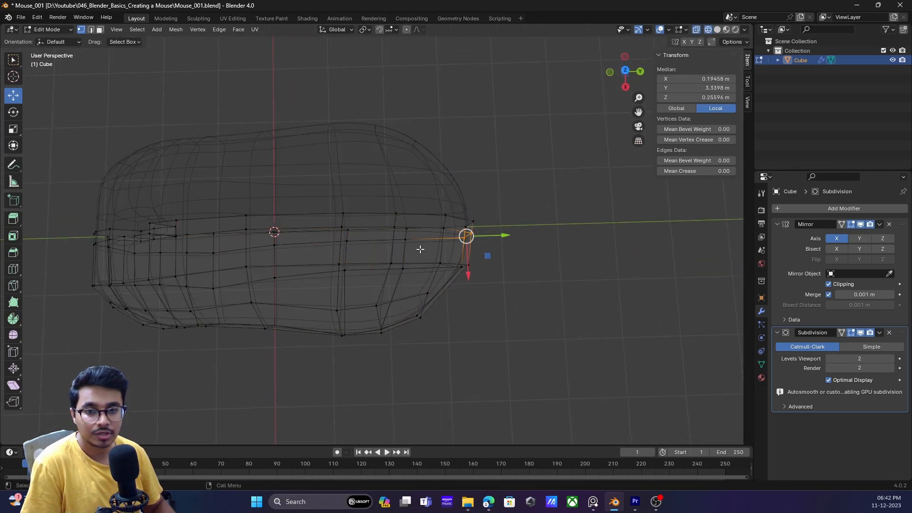
left_click_drag(486, 233, 490, 233)
key("shift+z")
mouse_move(641, 239)
middle_mouse_down()
mouse_move(507, 242)
mouse_move(335, 323)
mouse_move(487, 224)
mouse_move(468, 244)
mouse_move(409, 223)
mouse_move(385, 234)
mouse_move(488, 283)
mouse_move(509, 314)
middle_mouse_up()
key("Tab")
middle_click_drag(413, 315, 295, 301)
- Select the upper front-corner vertex and shift it slightly to smooth the curve from the front into the side
key("Tab")
scroll(295, 301, "up", 1)
left_click(269, 287)
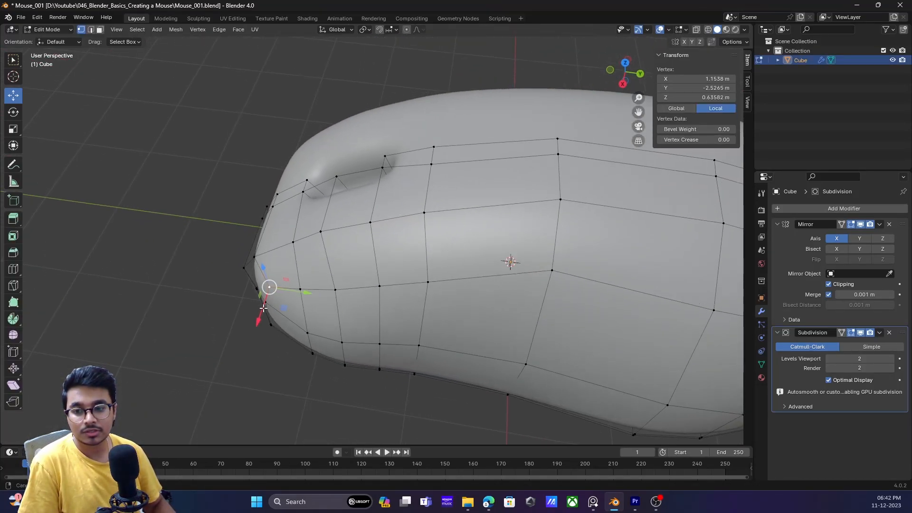
left_click_drag(273, 273, 281, 274)
middle_click_drag(267, 291, 303, 273, "shift")
left_click_drag(303, 265, 294, 263)
left_click(232, 285)
- Select a front-corner vertex, raise it slightly along Z and adjust its position, checking the rounded front in Object Mode
scroll(266, 290, "down", 2)
middle_click_drag(314, 294, 435, 264)
left_click(435, 265)
left_click_drag(437, 232, 438, 221)
mouse_move(457, 251)
left_mouse_down()
mouse_move(445, 250)
mouse_move(454, 249)
left_mouse_up()
left_click(535, 288)
scroll(402, 261, "down", 2)
middle_click_drag(535, 289, 474, 329)
key("Tab")
left_click(450, 277)
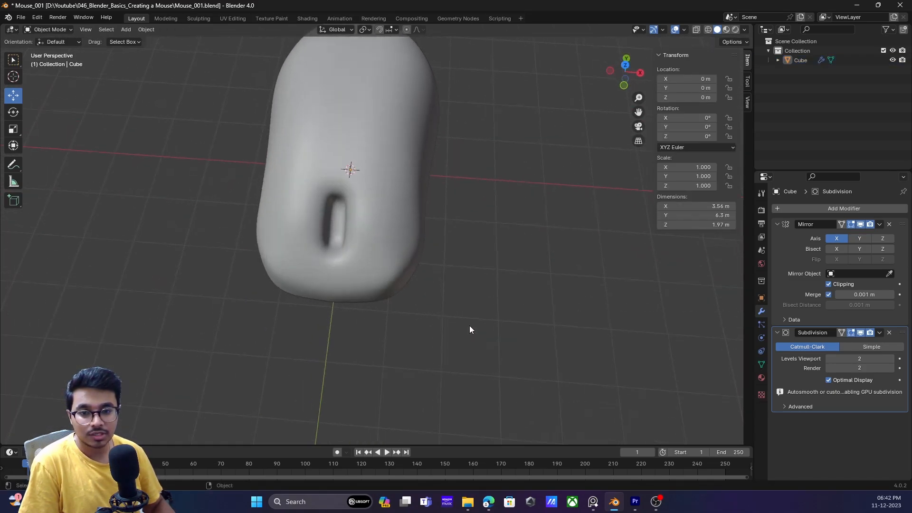
- Select another vertex at the body's front and nudge it slightly to refine the outline
key("Tab")
scroll(452, 277, "up", 3)
middle_click_drag(429, 289, 488, 208)
left_click(434, 302)
left_click_drag(424, 139, 423, 145)
key("Tab")
middle_click_drag(471, 149, 369, 265)
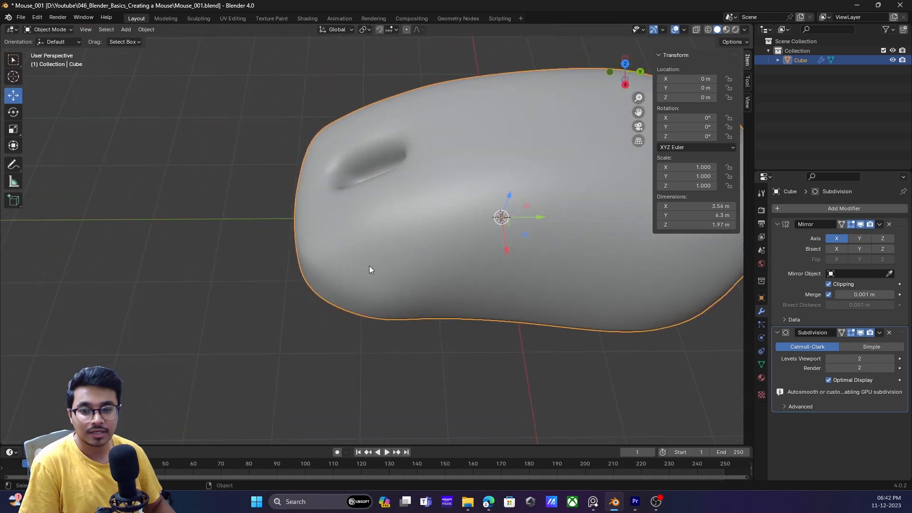
- Fine-tune the position of a vertex on the front side with two small moves to even out the surface
key("Tab")
scroll(367, 274, "up", 2)
left_click(284, 299)
left_click_drag(311, 278, 312, 278)
left_click_drag(295, 249, 304, 251)
middle_click_drag(313, 272, 444, 276)
key("Tab")
middle_click_drag(514, 269, 423, 243)
- Select the slot's rim edges on the mirrored half, including its front and rear ends, and bevel them to sharpen the opening
scroll(382, 237, "up", 3)
middle_click_drag(345, 237, 364, 219)
key("Tab")
scroll(365, 219, "up", 3)
scroll(365, 220, "down", 1)
key("2")
middle_click_drag(303, 194, 342, 181)
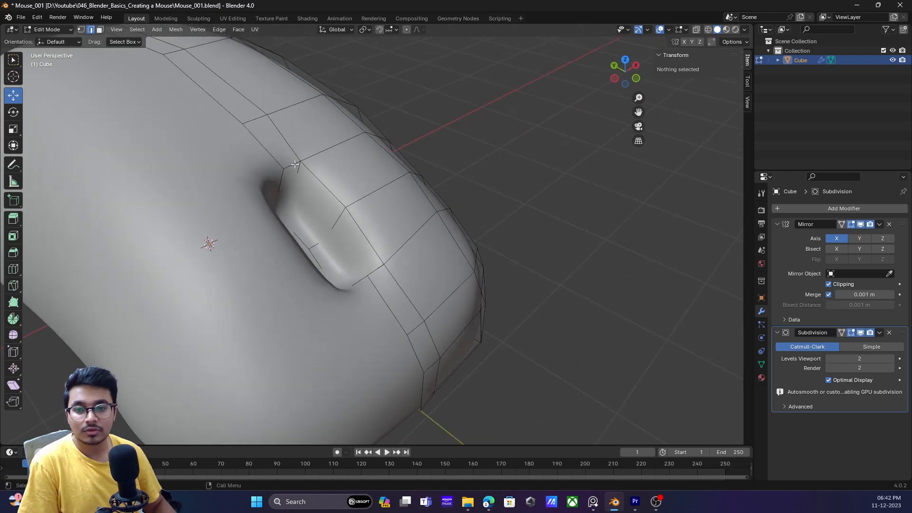
left_click(297, 165)
left_click(378, 274, "shift")
middle_click_drag(410, 280, 389, 254)
scroll(289, 180, "up", 2)
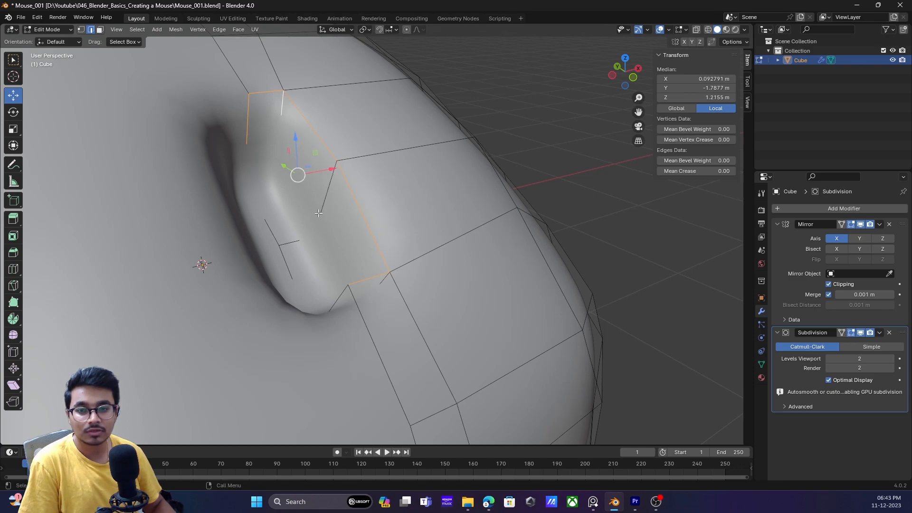
middle_click_drag(322, 213, 385, 243)
middle_click_drag(500, 321, 482, 233)
middle_click_drag(165, 132, 275, 241)
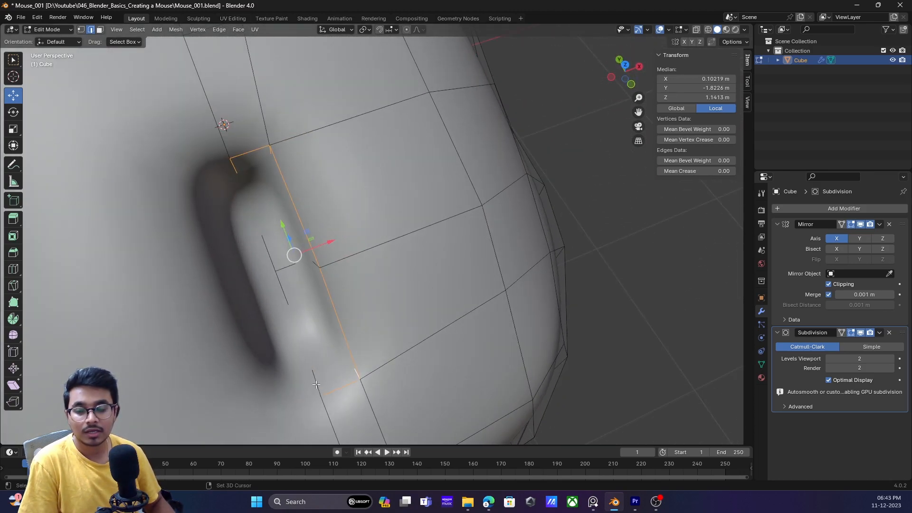
middle_click_drag(233, 164, 309, 181)
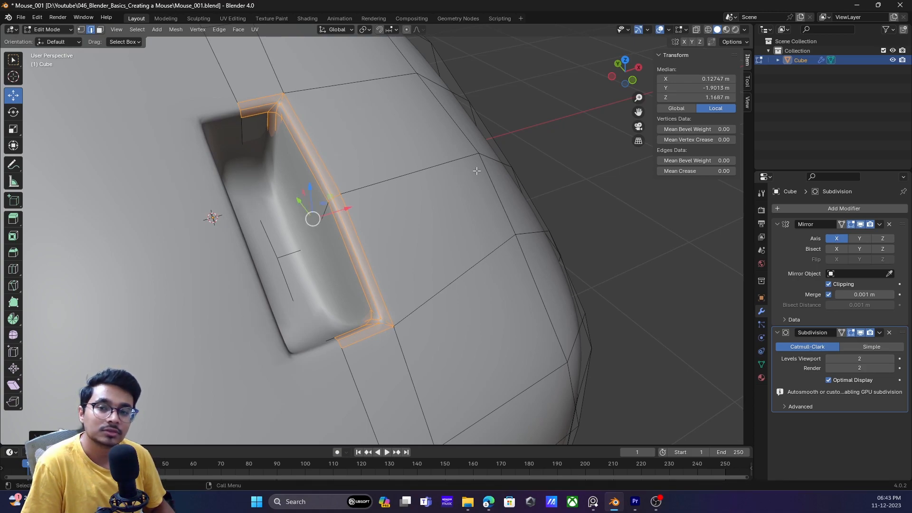
- Check the beveled slot in Object Mode from several angles and undo the slot's rim bevel
key("Tab")
middle_click_drag(533, 138, 328, 197)
middle_click_drag(444, 191, 366, 198)
scroll(315, 225, "up", 2)
key("Tab")
middle_click_drag(297, 168, 250, 205)
key("Tab")
key("ctrl+z")
key("ctrl+z")
key("ctrl+z")
key("ctrl+z")
key("ctrl+z")
key("ctrl+z")
- Select the slot's rim and inner edges on the mirrored half and bevel them about 0.03 m with two segments
middle_click_drag(303, 193, 419, 192)
middle_click_drag(295, 227, 318, 256)
left_click(373, 264)
middle_click_drag(355, 315, 361, 297)
mouse_move(309, 212)
middle_mouse_down()
mouse_move(323, 249)
mouse_move(318, 228)
mouse_move(322, 240)
middle_mouse_up()
key("shift+z")
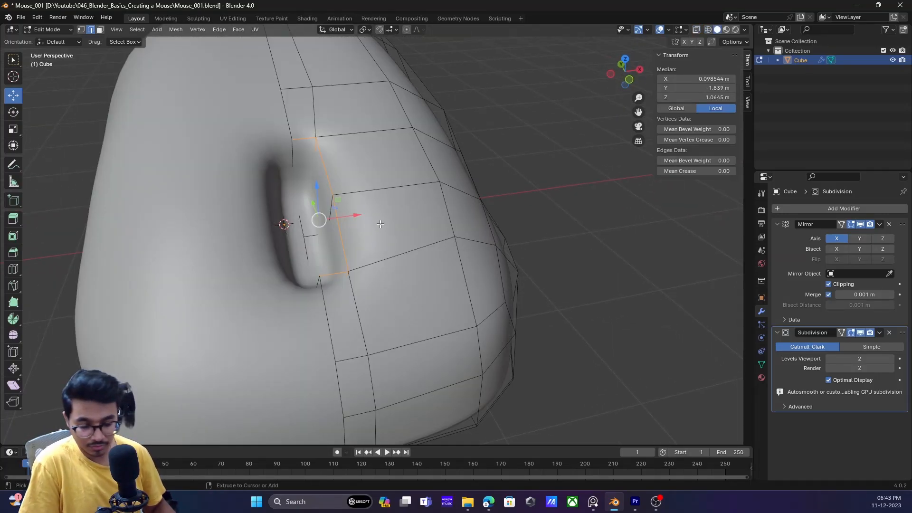
key("ctrl+b")
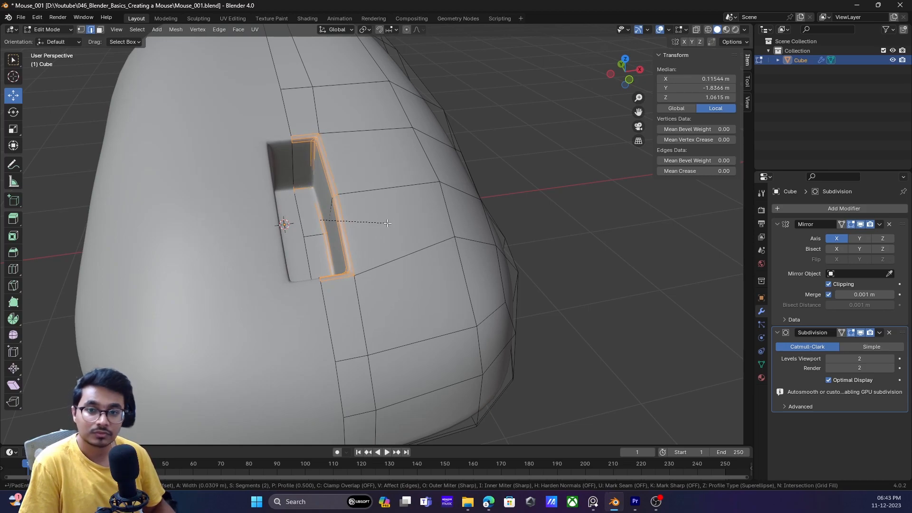
key("Tab")
left_click(513, 180)
scroll(427, 204, "down", 4)
- Examine the slot's beveled edges and the body's overall shape in both Object Mode and Edit Mode
middle_click_drag(375, 223, 256, 180)
scroll(204, 256, "down", 3)
middle_click_drag(362, 169, 574, 249)
scroll(451, 227, "up", 4)
left_click(421, 215)
key("Tab")
scroll(398, 226, "up", 2)
scroll(440, 261, "up", 2)
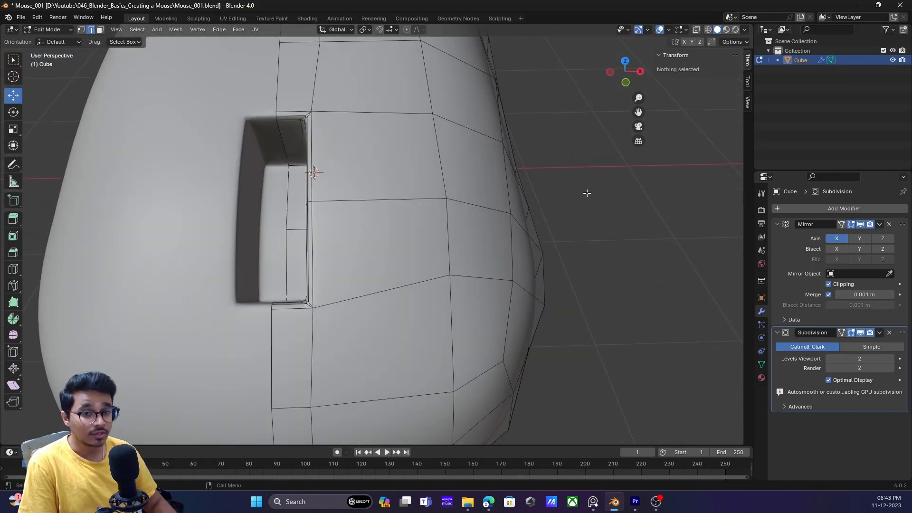
key("Tab")
scroll(560, 204, "down", 2)
middle_click_drag(560, 204, 546, 234)
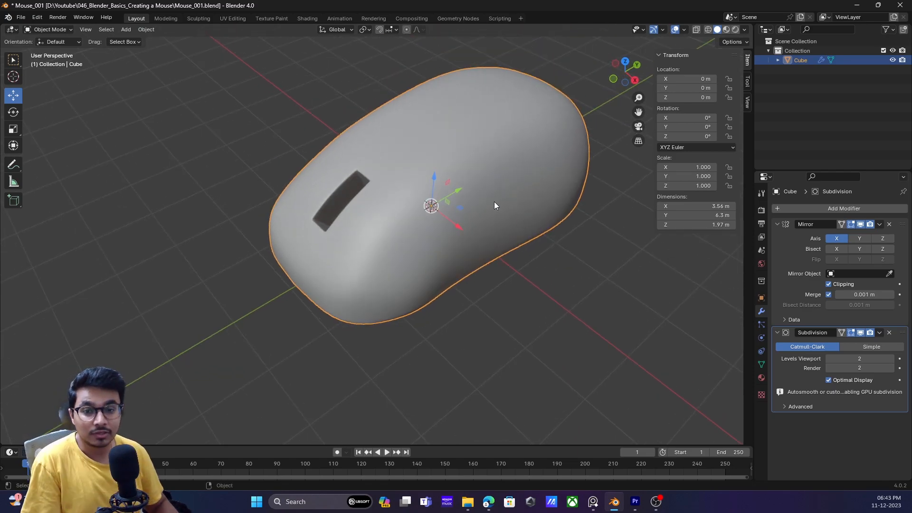
- Select vertices on the upper side of the body's front, nudge them upward, and undo the last move
middle_click_drag(522, 317, 539, 266)
key("Tab")
middle_click_drag(480, 254, 498, 257)
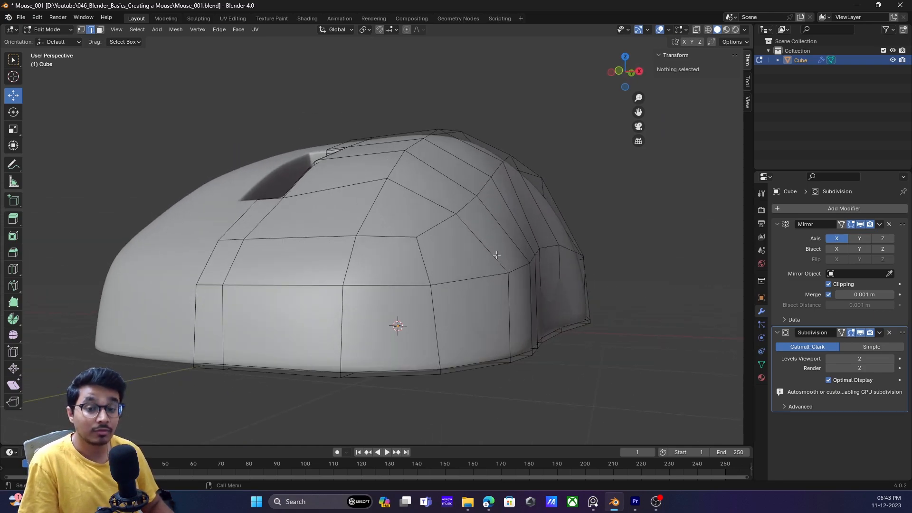
left_click(472, 208)
left_click_drag(465, 168, 477, 151)
key("ctrl+z")
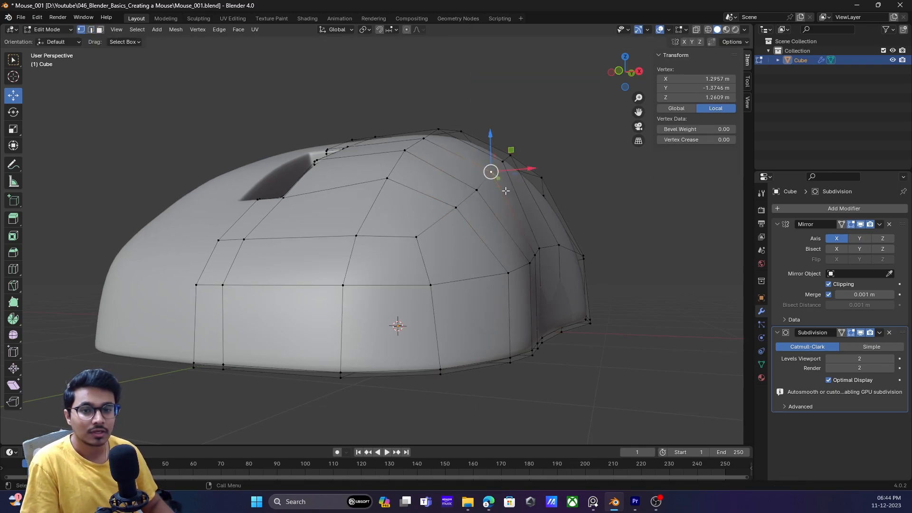
- Adjust the upper vertices between the slot and the front side to even out the surface, checking it in Object Mode
middle_click_drag(507, 194, 484, 158)
left_click_drag(485, 127, 455, 130)
middle_click_drag(455, 130, 401, 163)
left_click_drag(402, 120, 403, 124)
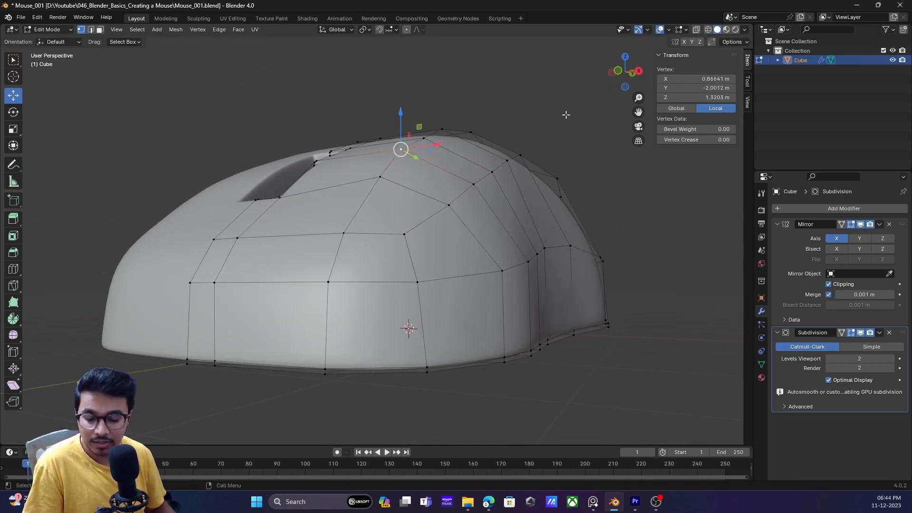
key("Tab")
middle_click_drag(517, 202, 406, 239)
scroll(407, 235, "up", 4)
left_click(409, 231)
key("Tab")
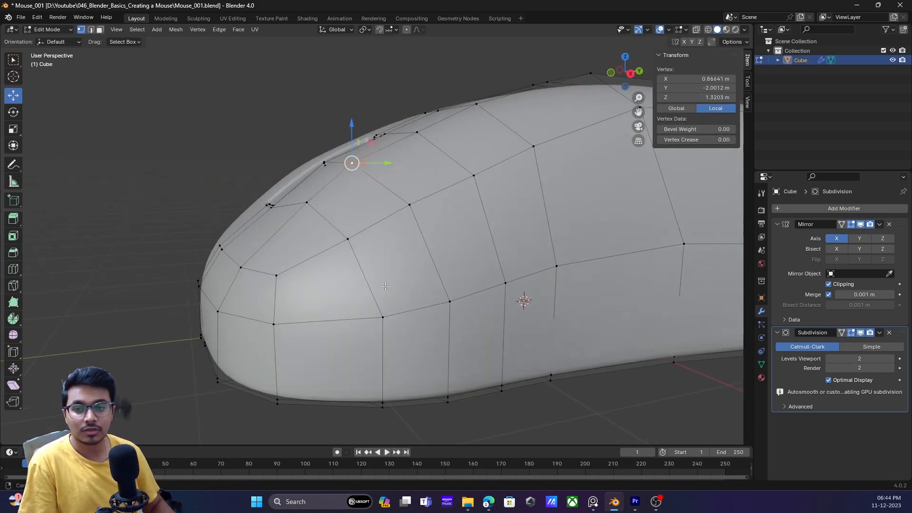
- Select the vertex column at the front end between slot and corner, and move it slightly along Y
middle_click_drag(383, 284, 399, 312)
middle_click_drag(369, 403, 354, 298, "shift")
middle_click_drag(436, 127, 472, 243, "shift")
key("Tab")
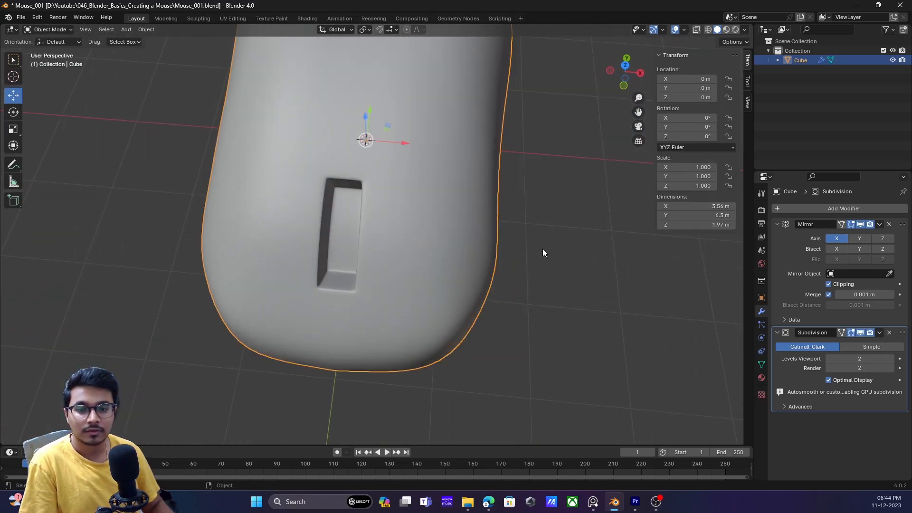
key("Tab")
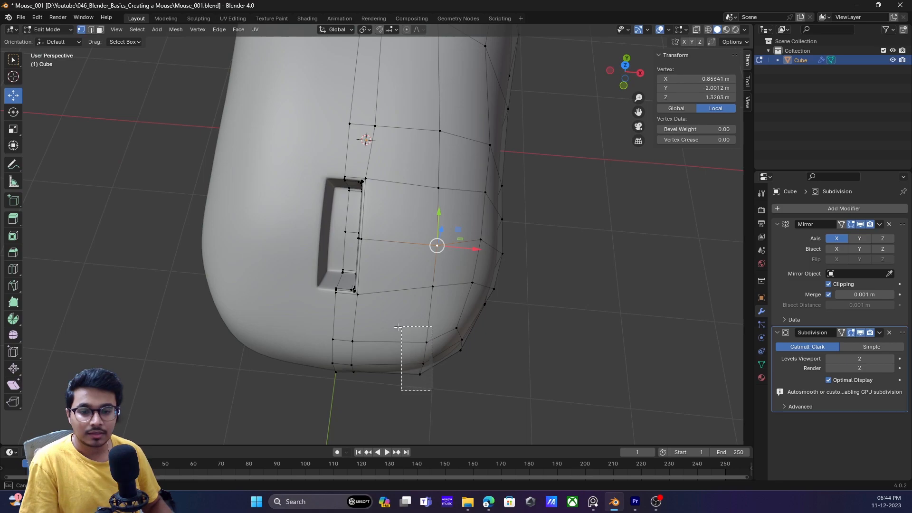
middle_click_drag(436, 331, 389, 339)
key("g")
key("y")
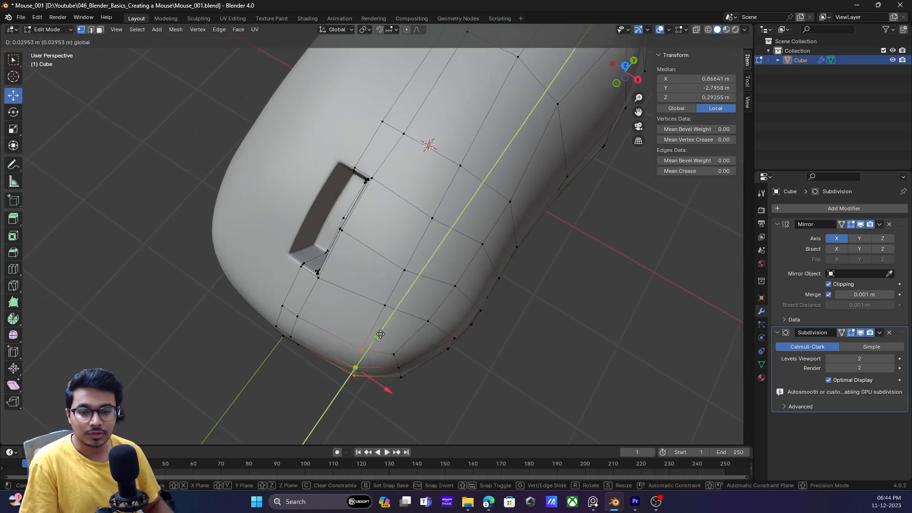
left_click_drag(379, 336, 382, 332)
left_click(487, 370)
key("Tab")
left_click(515, 326)
middle_click_drag(515, 326, 389, 375)
- Select the front-corner vertex column and shift it outward about 0.03 m in the XY plane, checking the rounded outline
key("Tab")
left_click_drag(377, 403, 377, 403)
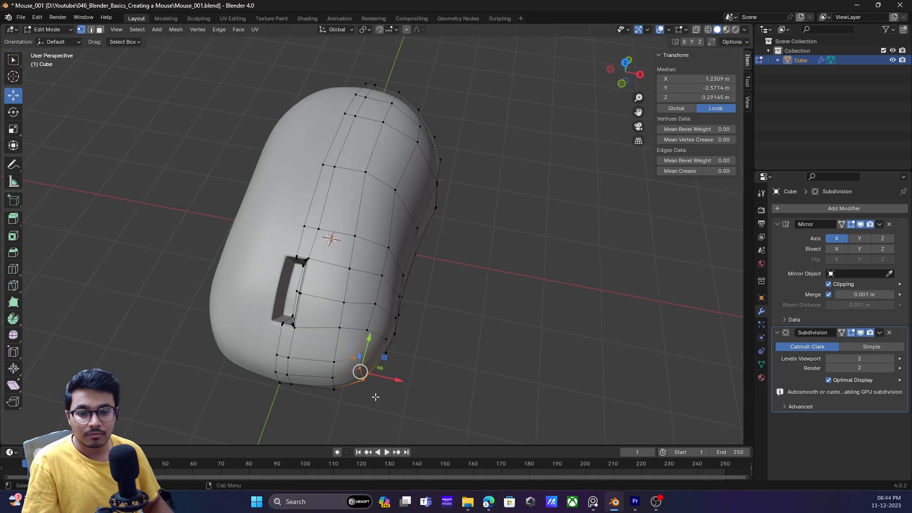
scroll(380, 398, "up", 2)
middle_click_drag(393, 396, 423, 308, "shift")
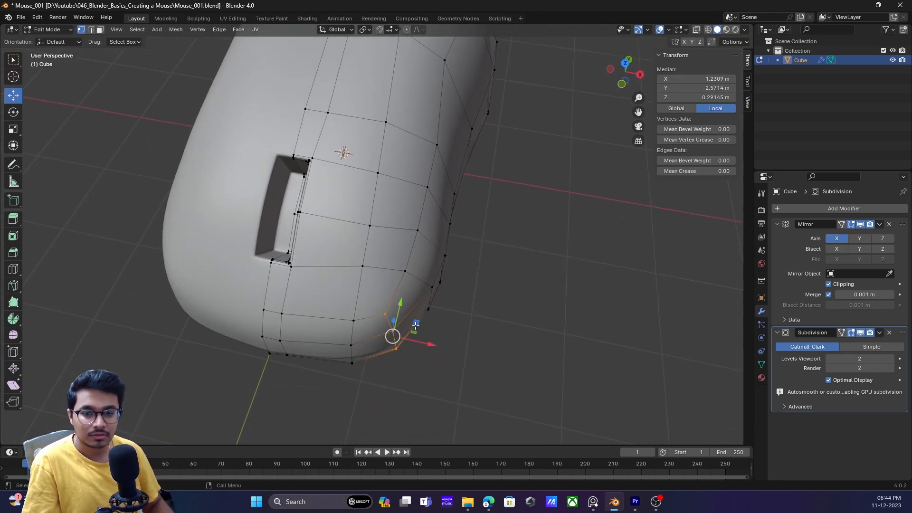
left_click_drag(417, 321, 424, 322)
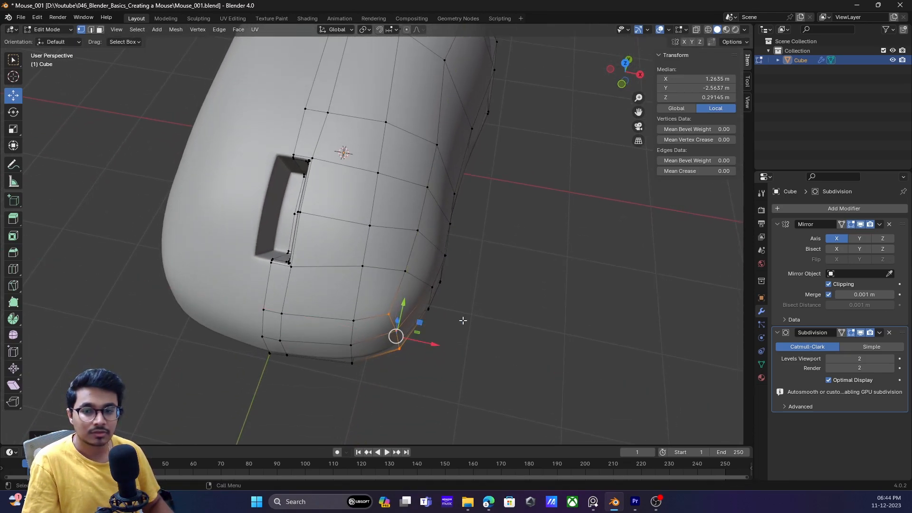
left_click(445, 321)
scroll(432, 306, "down", 1)
key("Tab")
middle_click_drag(427, 299, 358, 320)
scroll(460, 216, "down", 5)
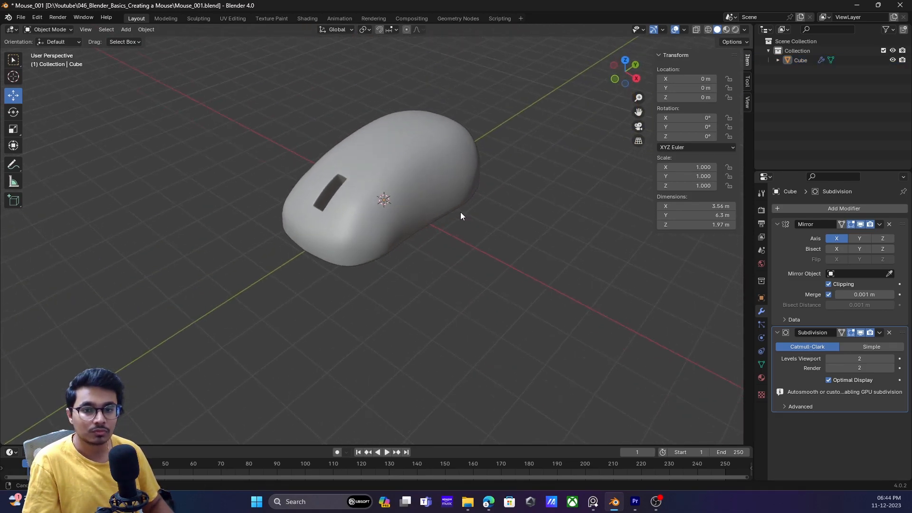
- Select the single vertex above the front corner and move it along Z to a height of about 0.70 m
middle_click_drag(459, 216, 443, 235)
key("Tab")
scroll(384, 292, "up", 4)
middle_click_drag(384, 292, 384, 210)
key("Tab")
key("Tab")
left_click(372, 267)
key("g")
key("z")
left_click(416, 228)
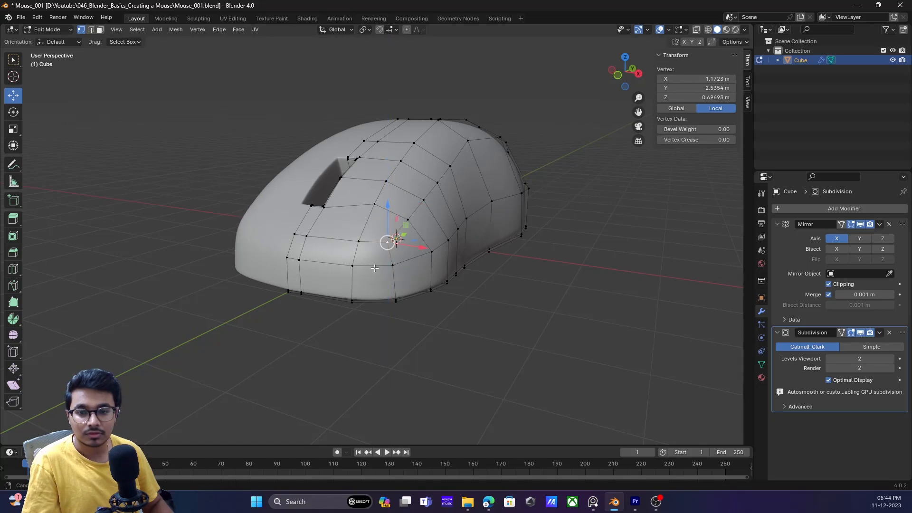
- Hide the Subdivision modifier's effect in the viewport to reveal the body's low-poly form
middle_click_drag(374, 266, 475, 289)
middle_click_drag(517, 260, 409, 309, "shift")
scroll(421, 297, "up", 2)
left_click(861, 333)
left_click(559, 301)
key("Tab")
key("Tab")
- Move the vertex above the front corner to about X 1.11 m, Y -2.44 m and Z 0.78 m
left_click(361, 315)
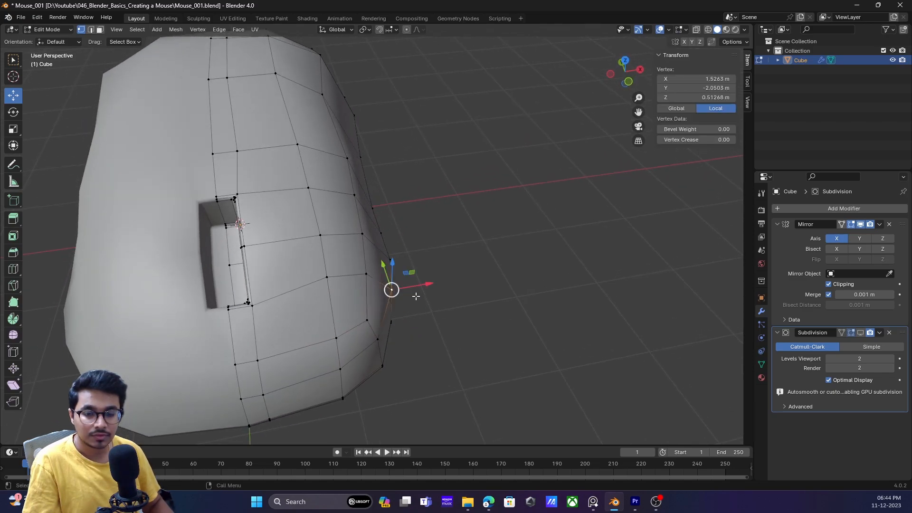
middle_click_drag(356, 322, 423, 249)
left_click_drag(422, 224, 423, 223)
left_click_drag(442, 260, 429, 262)
middle_click_drag(430, 262, 425, 307)
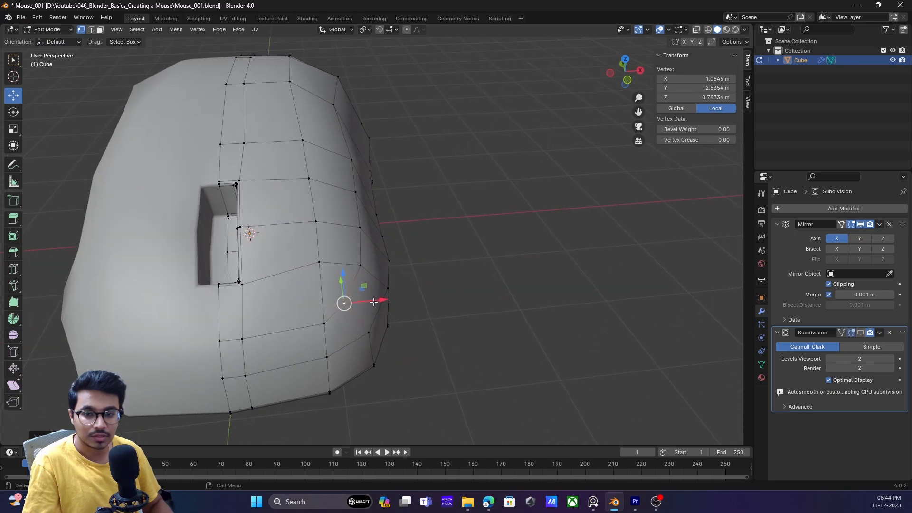
left_click_drag(358, 284, 368, 282)
- Show the Subdivision modifier in the viewport again and check the reshaped front corner
key("Tab")
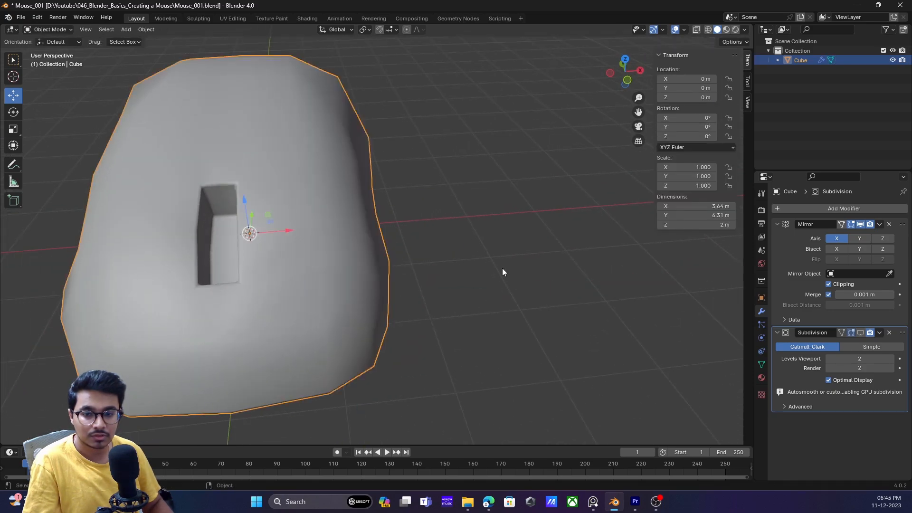
middle_click_drag(514, 298, 379, 299)
scroll(379, 299, "up", 4)
key("Tab")
middle_click_drag(428, 349, 368, 323)
scroll(338, 323, "up", 2)
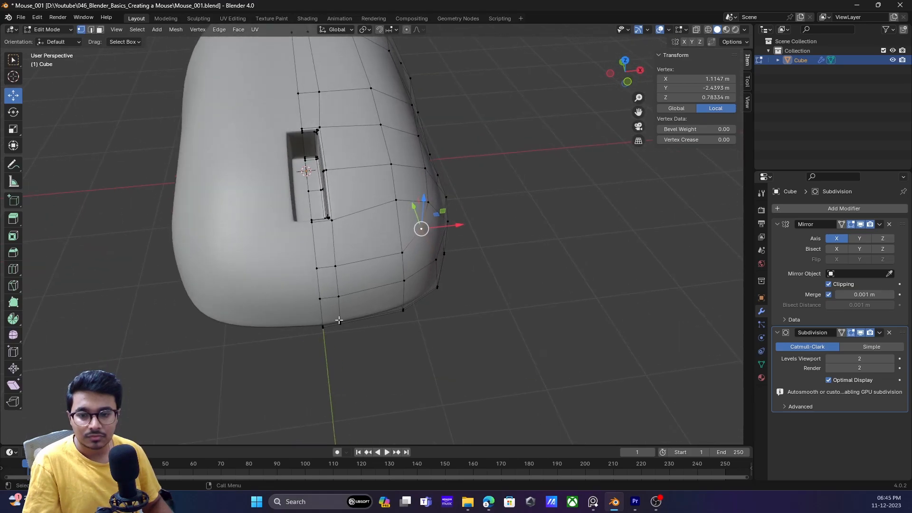
- Move the front vertex column next to the centre line outward along X by about 0.19 m and check the front
left_click_drag(372, 350, 371, 350)
middle_click_drag(372, 351, 344, 308)
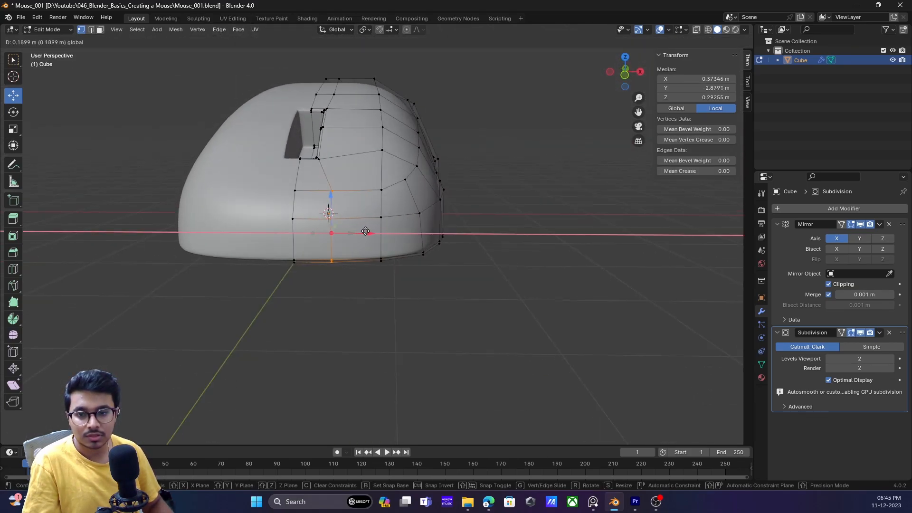
left_click(425, 321)
scroll(425, 320, "down", 2)
middle_click_drag(423, 228, 427, 264)
key("Tab")
left_click(489, 206)
middle_click_drag(394, 232, 400, 264)
left_click(401, 264)
- Shift the rear-end vertices next to the centre line outward to space the topology more evenly
middle_click_drag(478, 252, 427, 361)
key("Tab")
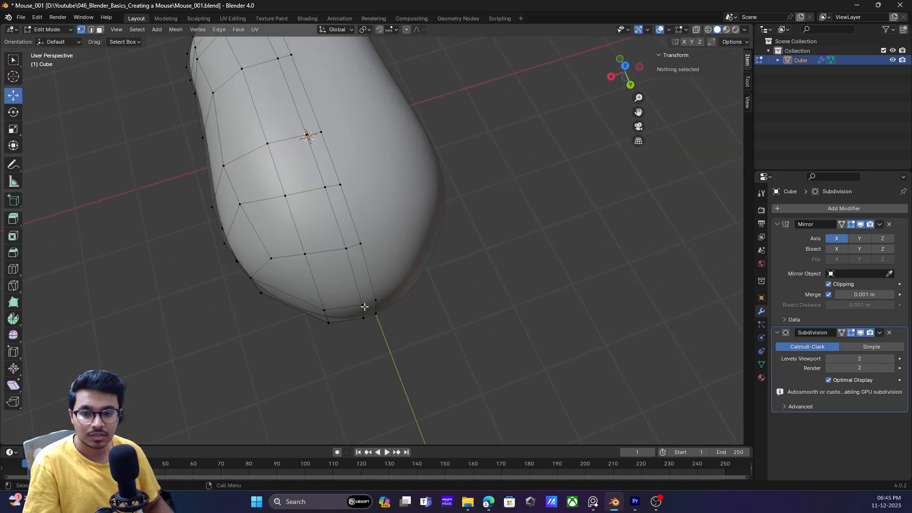
left_click_drag(335, 321, 360, 333)
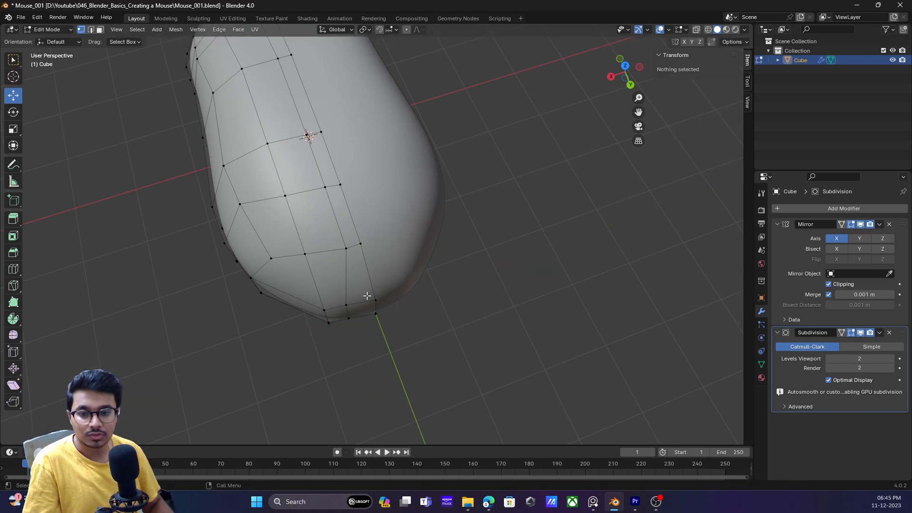
left_click_drag(307, 258, 295, 262)
key("Tab")
key("alt+a")
middle_click_drag(348, 294, 413, 297)
left_click(408, 298)
- Adjust the vertices around the body's rear corner to smooth its outline, checking it in Object Mode
key("Tab")
scroll(441, 325, "up", 2)
middle_click_drag(441, 326, 351, 274, "shift")
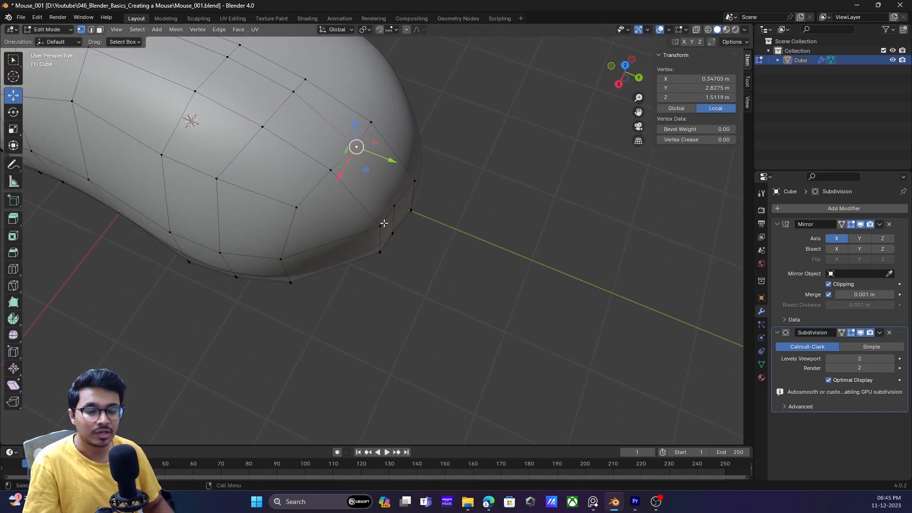
middle_click_drag(274, 238, 276, 248, "shift")
left_click_drag(292, 300, 313, 307)
middle_click_drag(333, 286, 336, 304)
left_click_drag(305, 338, 338, 347)
key("Tab")
left_click(479, 286)
- Inspect the rounding of the body's rear end in Object Mode from close and far views
scroll(427, 292, "up", 2)
middle_click_drag(375, 298, 386, 297)
scroll(380, 256, "down", 8)
middle_click_drag(379, 252, 392, 224)
key("Tab")
left_click(378, 242)
key("Tab")
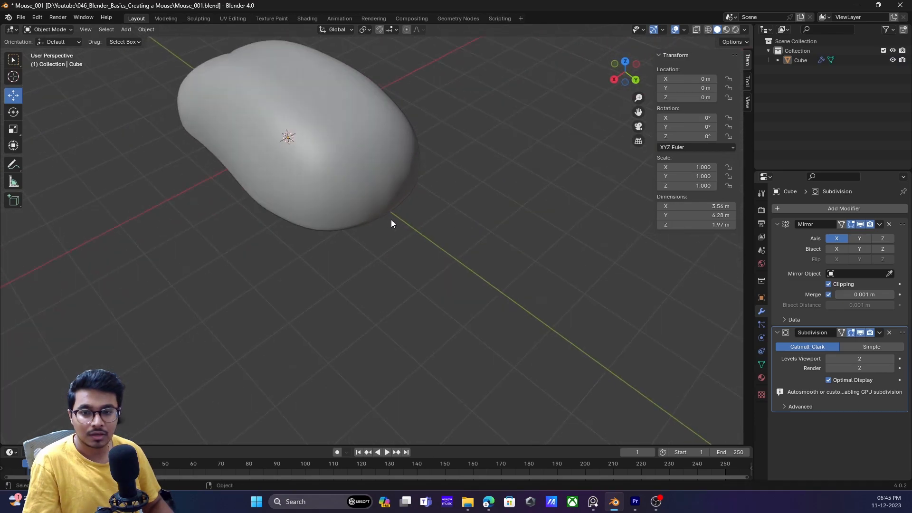
- Select the lower rear vertex column beside the centre line and nudge it to refine the rear curve
key("Tab")
scroll(392, 224, "up", 5)
middle_click_drag(404, 277, 424, 302)
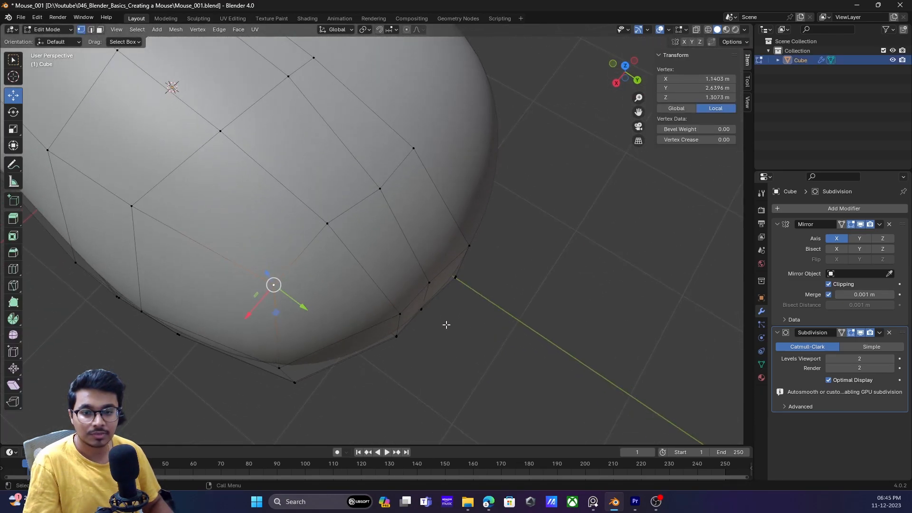
left_click_drag(414, 274, 413, 272)
middle_click_drag(414, 281, 397, 267)
scroll(399, 285, "down", 1)
left_click_drag(412, 279, 420, 283)
middle_click_drag(426, 288, 450, 309)
key("Tab")
left_click(522, 273)
middle_click_drag(428, 254, 460, 184)
left_click(503, 211)
- Shift the vertex above the front corner along X to about 1.13 m and inspect the body from several sides
key("Tab")
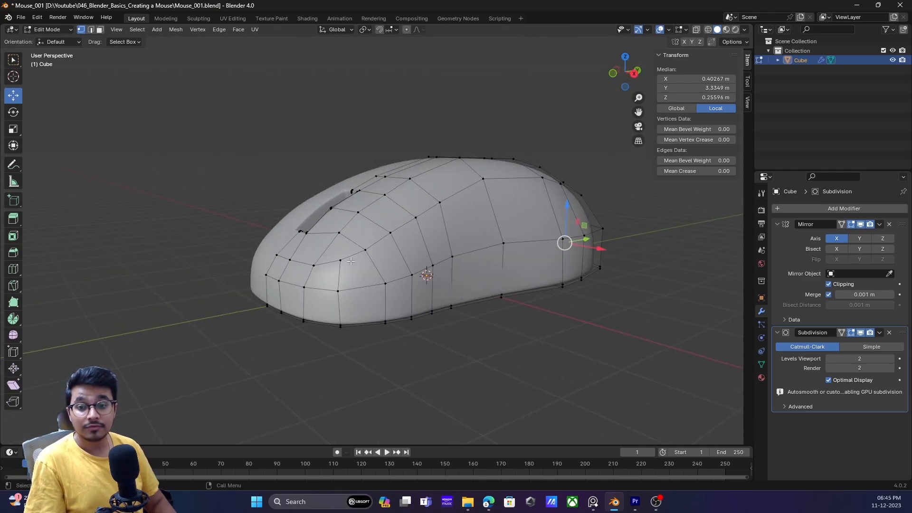
middle_click_drag(385, 268, 431, 284)
key("Tab")
middle_click_drag(514, 302, 533, 290)
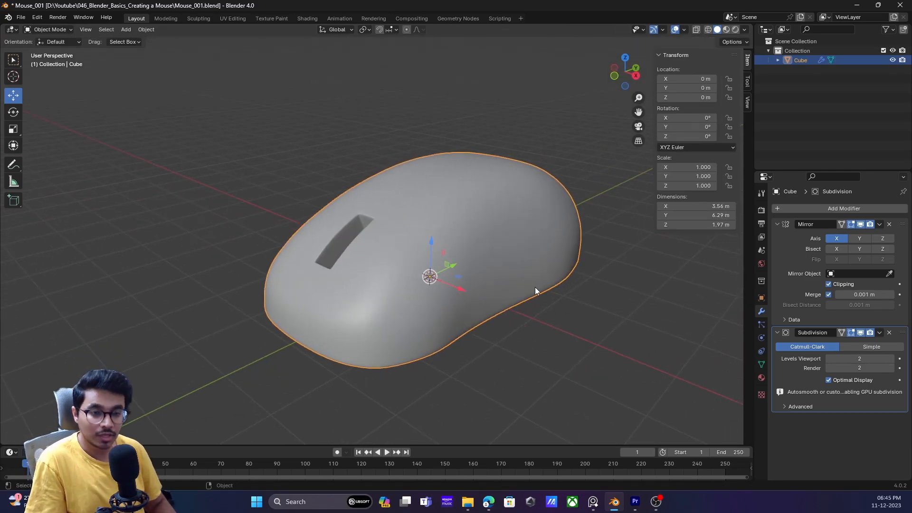
key("Tab")
scroll(418, 308, "down", 1)
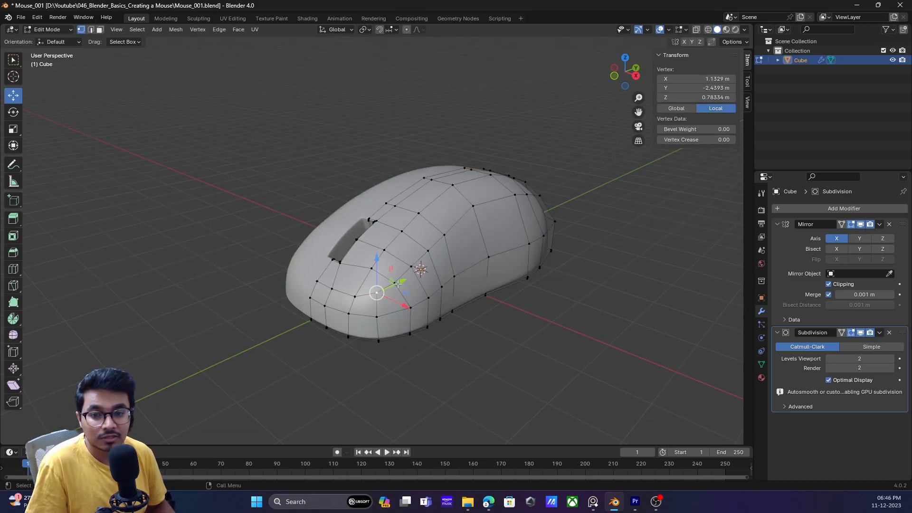
middle_click_drag(400, 296, 548, 298)
middle_click_drag(605, 293, 510, 305)
key("Tab")
left_click(577, 272)
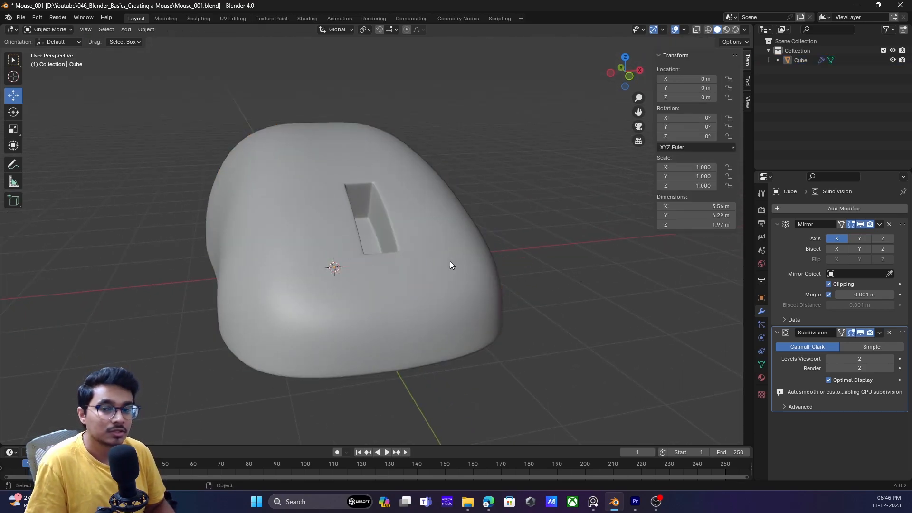
key("Tab")
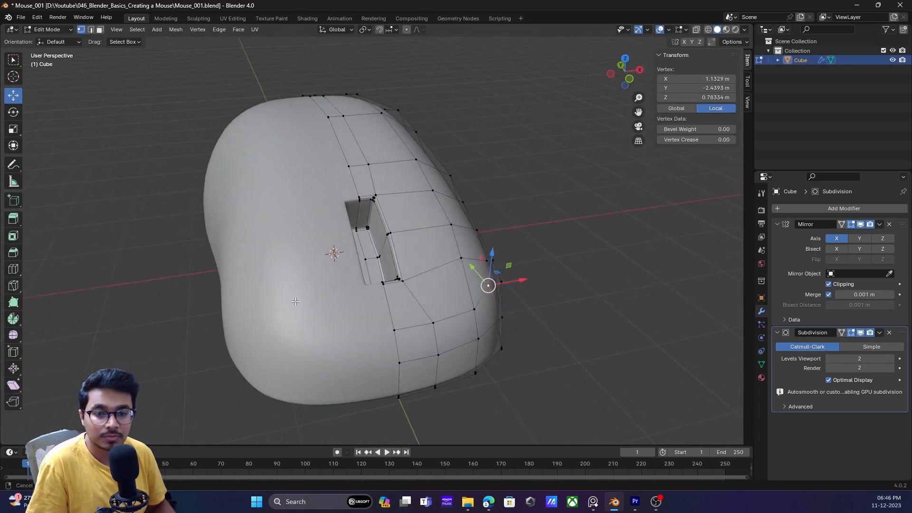